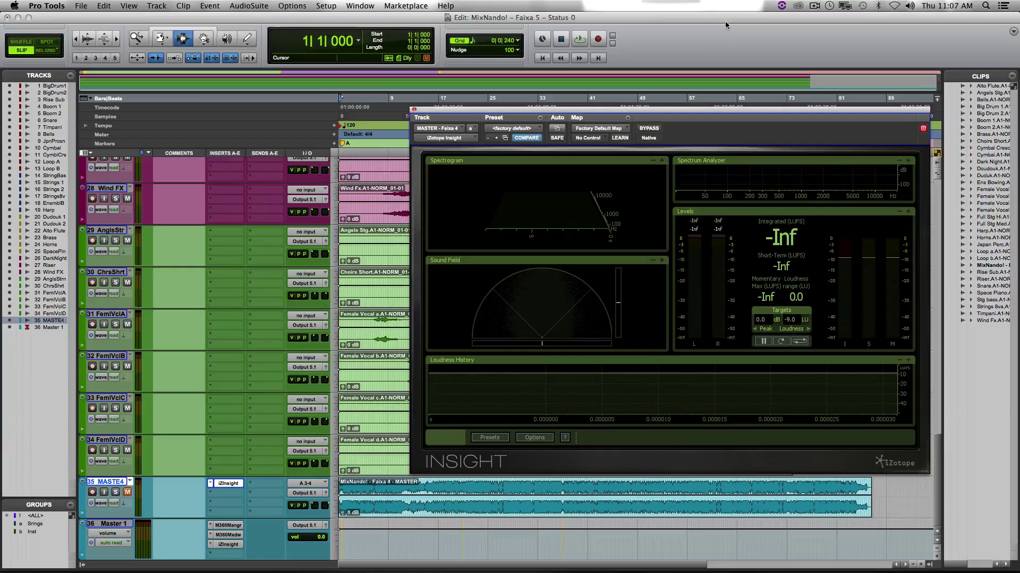
Solo the MASTER - Faixa 4 track, play it to measure its loudness in Insight, unsolo it and close the plug-in window
{"action": "key", "text": "shift+s"}
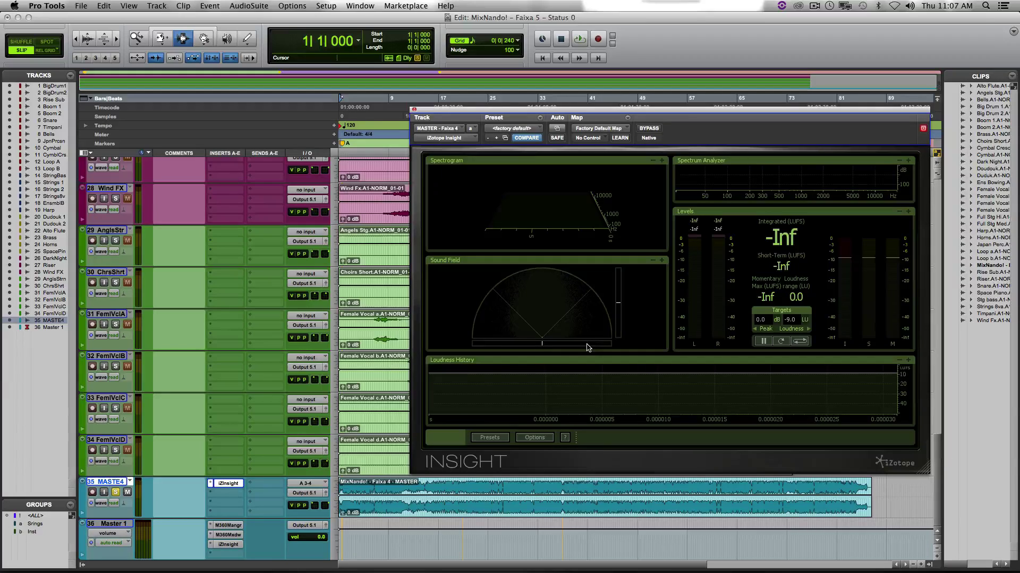
{"action": "key", "text": "space"}
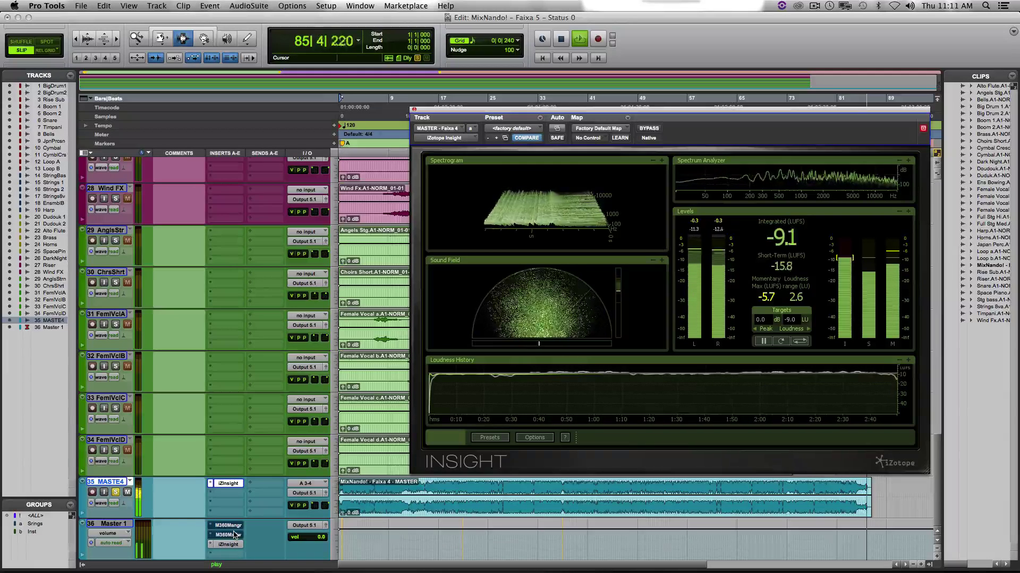
{"action": "key", "text": "space"}
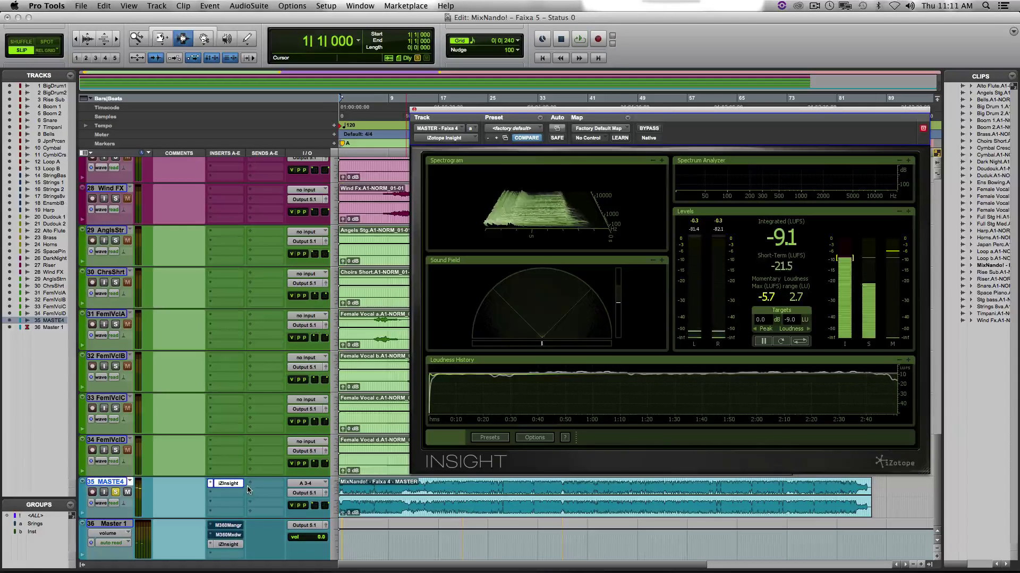
{"action": "left_click", "coordinate": [130, 493]}
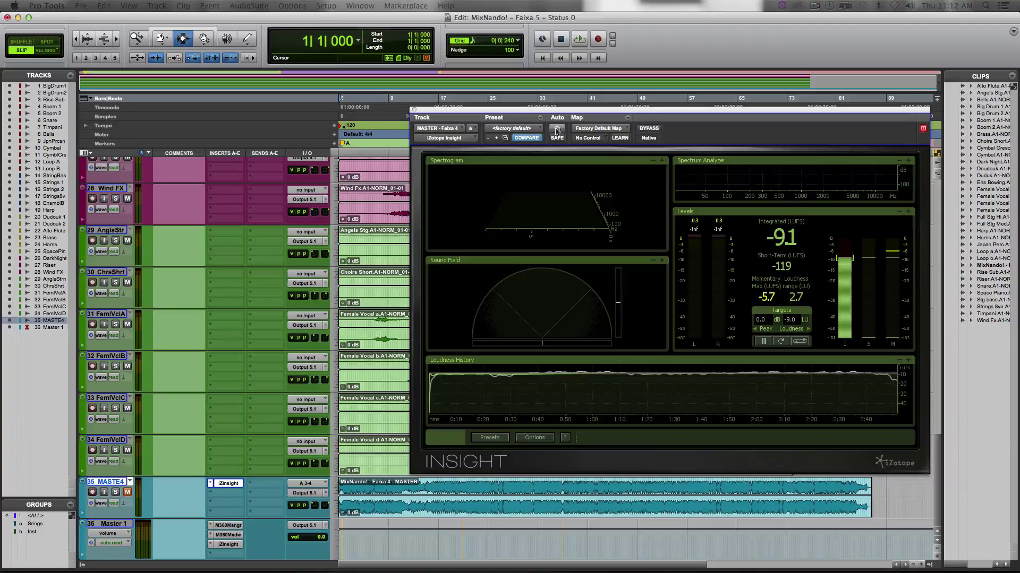
{"action": "left_click", "coordinate": [653, 27]}
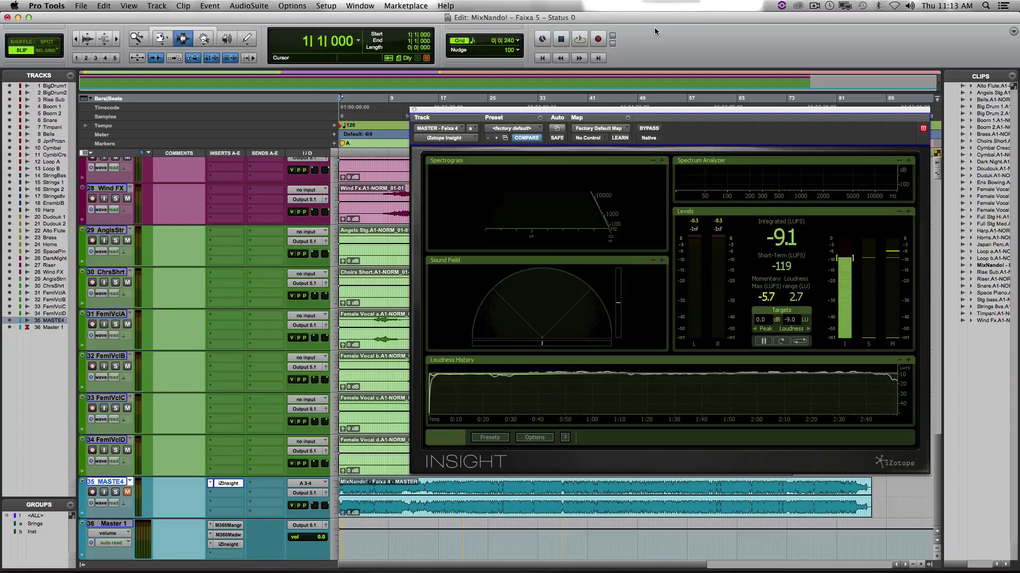
{"action": "left_click", "coordinate": [414, 110]}
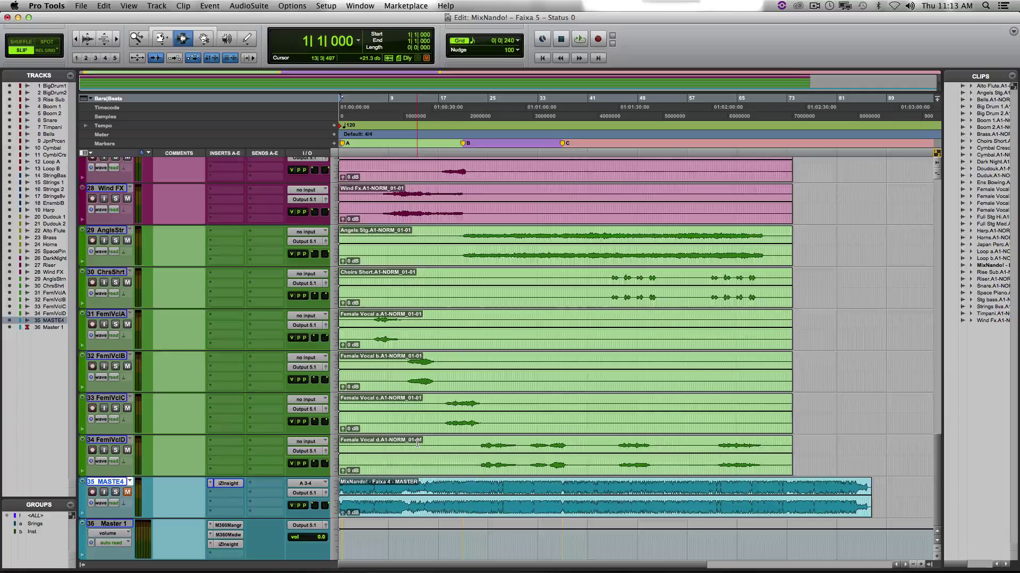
Examine the session's tracks and clips from the drums to the vocals, including a temporary enlarged view of the Dark Night track
{"action": "scroll", "coordinate": [403, 444], "scroll_direction": "up", "scroll_amount": 5}
{"action": "scroll", "coordinate": [416, 444], "scroll_direction": "down", "scroll_amount": 2}
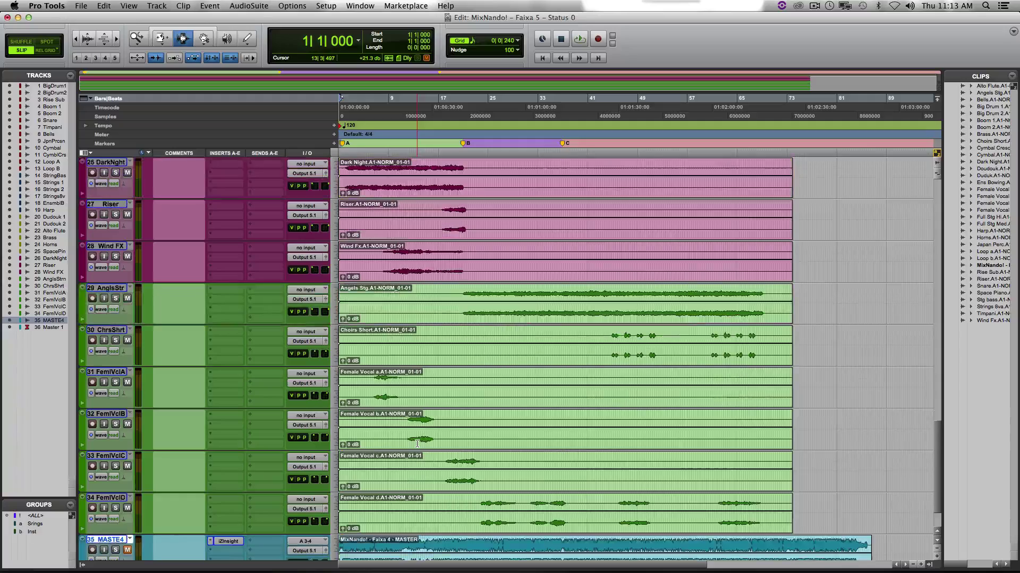
{"action": "scroll", "coordinate": [417, 443], "scroll_direction": "up", "scroll_amount": 15}
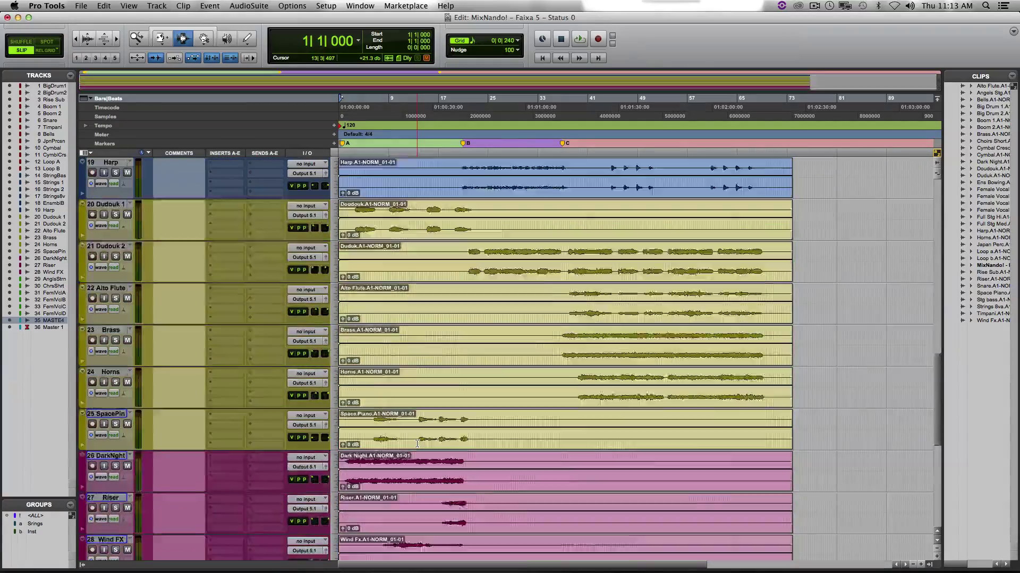
{"action": "scroll", "coordinate": [417, 444], "scroll_direction": "up", "scroll_amount": 3}
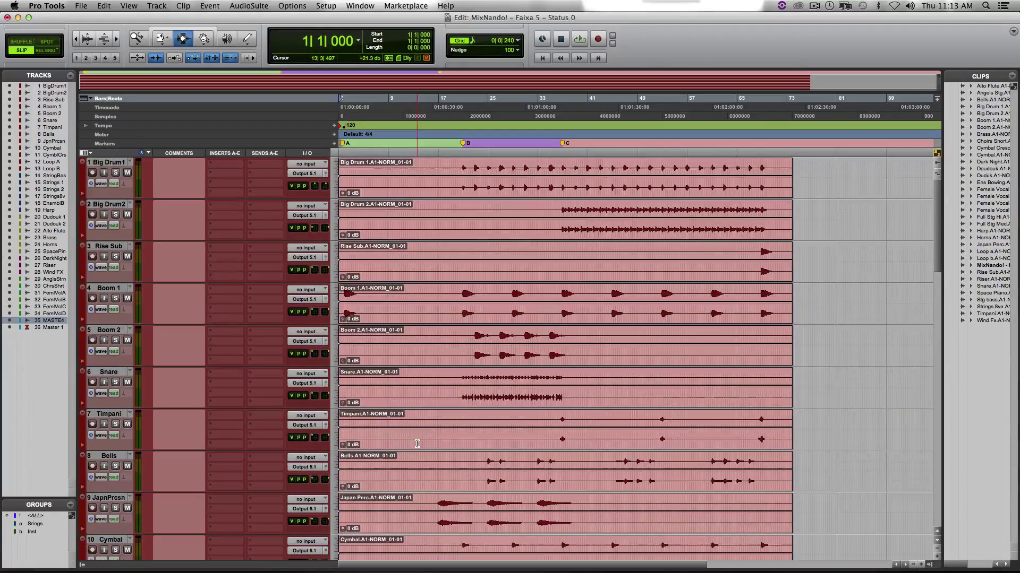
{"action": "scroll", "coordinate": [417, 444], "scroll_direction": "down", "scroll_amount": 6}
{"action": "scroll", "coordinate": [417, 444], "scroll_direction": "down", "scroll_amount": 5}
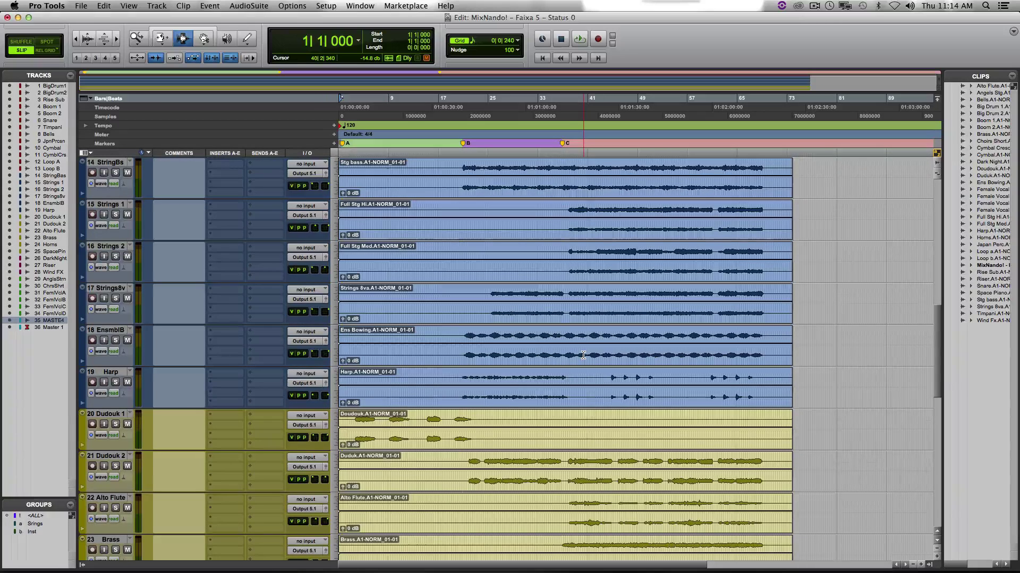
{"action": "scroll", "coordinate": [375, 394], "scroll_direction": "down", "scroll_amount": 3}
{"action": "scroll", "coordinate": [375, 393], "scroll_direction": "down", "scroll_amount": 5}
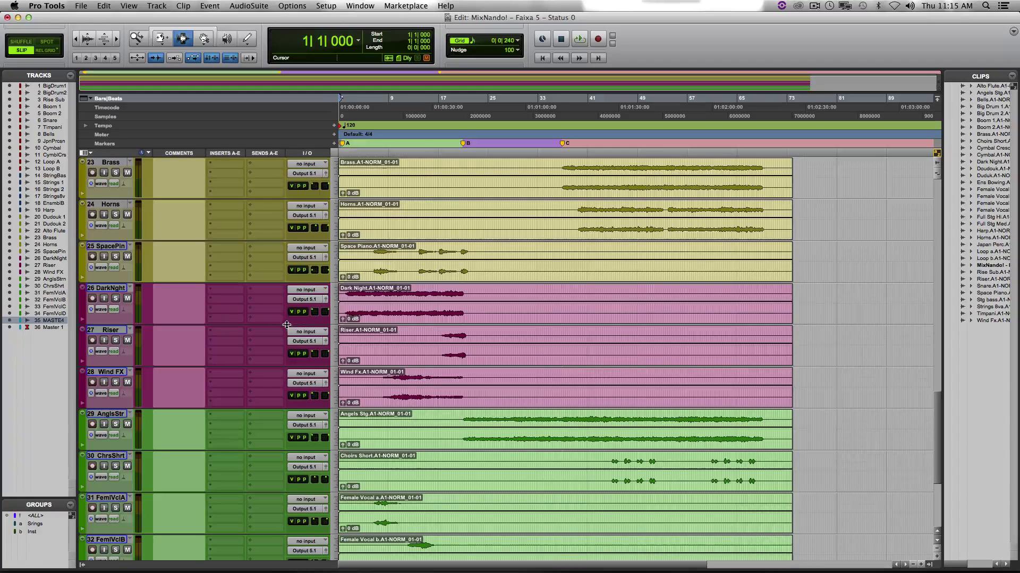
{"action": "left_click_drag", "start_coordinate": [287, 325], "coordinate": [276, 396]}
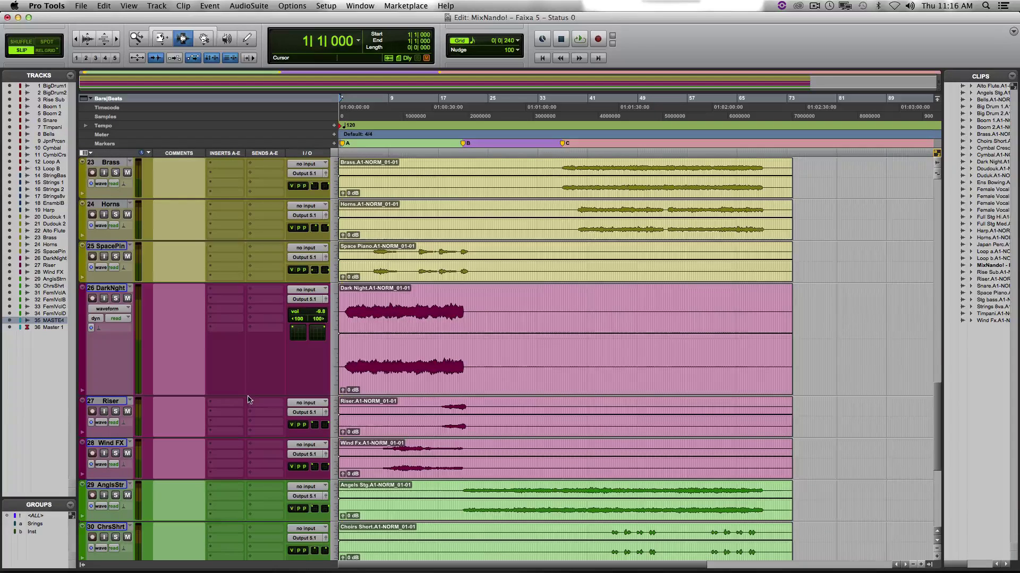
{"action": "left_click_drag", "start_coordinate": [247, 397], "coordinate": [246, 327]}
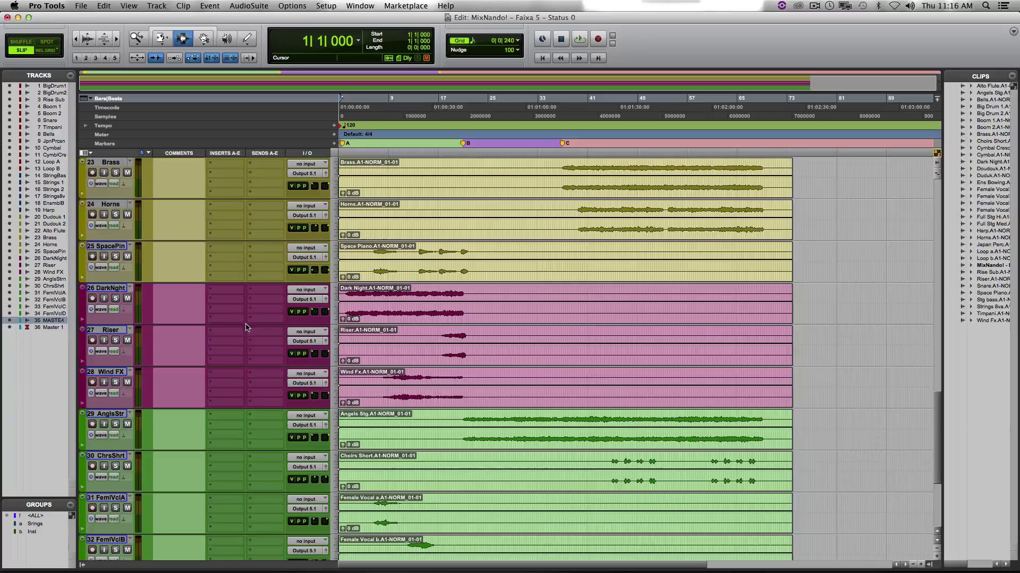
Enlarge the Female Vocal D track and open its Output 5.1 surround panner
{"action": "scroll", "coordinate": [490, 377], "scroll_direction": "down", "scroll_amount": 5}
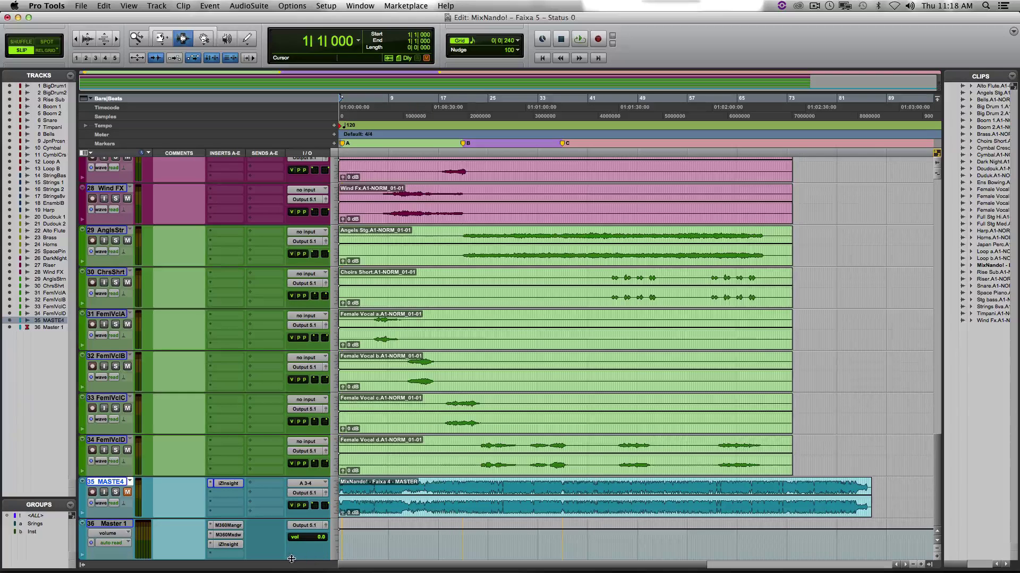
{"action": "scroll", "coordinate": [511, 467], "scroll_direction": "down", "scroll_amount": 2}
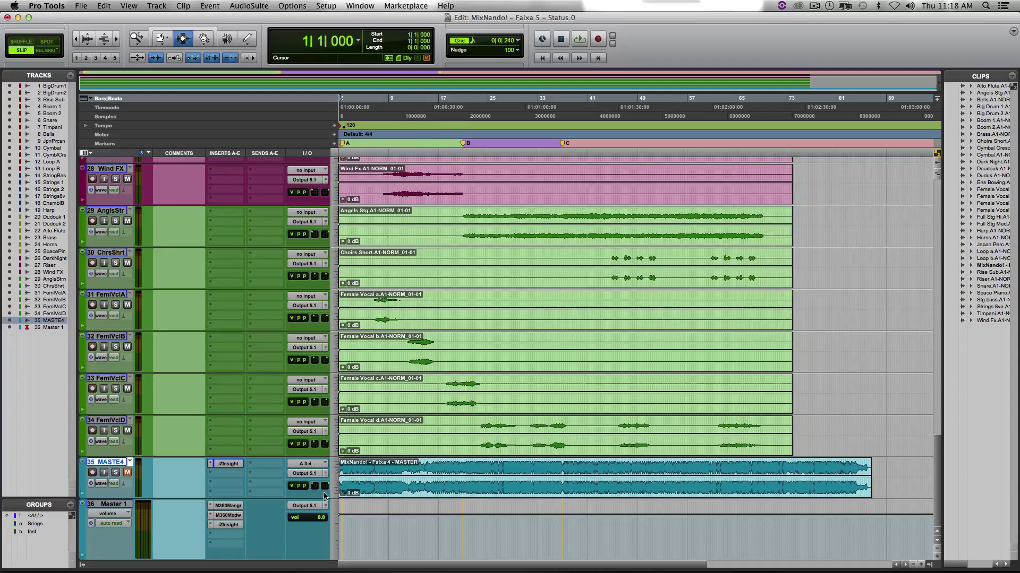
{"action": "left_click_drag", "start_coordinate": [311, 455], "coordinate": [311, 516]}
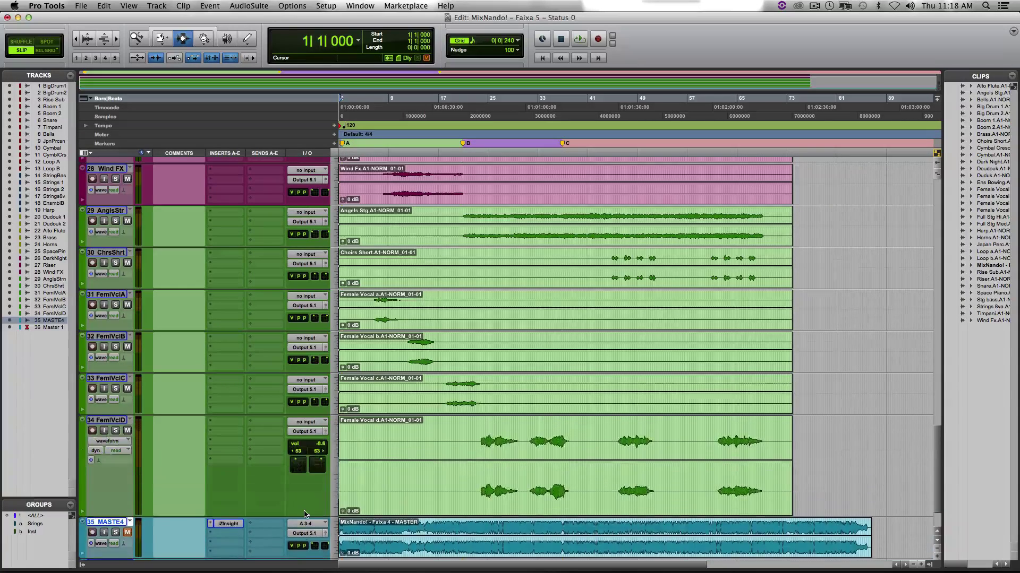
{"action": "left_click", "coordinate": [325, 433]}
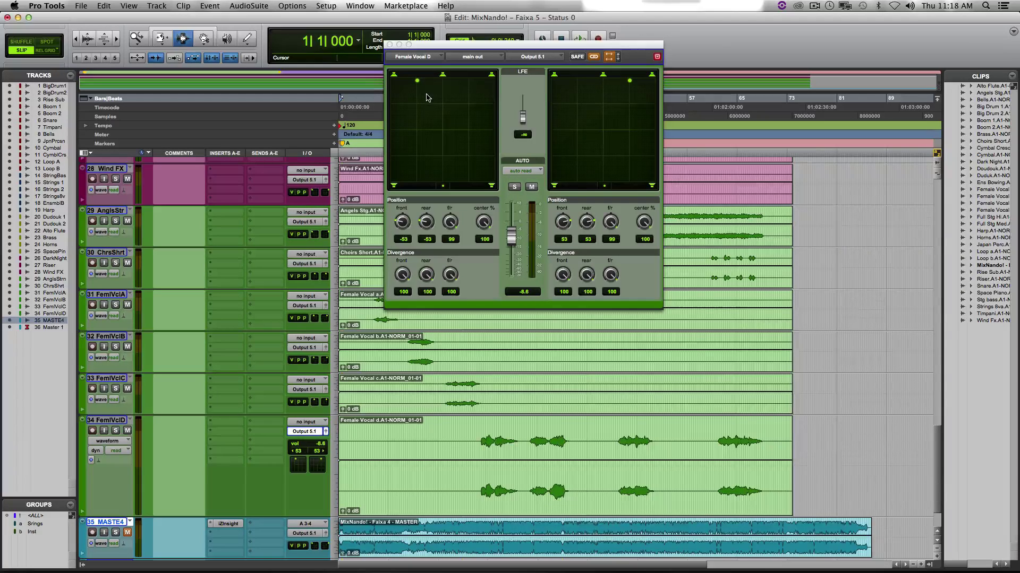
Try different surround pan positions for Female Vocal D, undo the pan moves and close the panner
{"action": "left_click_drag", "start_coordinate": [417, 80], "coordinate": [452, 114]}
{"action": "left_click_drag", "start_coordinate": [460, 118], "coordinate": [443, 79]}
{"action": "left_click_drag", "start_coordinate": [417, 82], "coordinate": [414, 165]}
{"action": "key", "text": "super+z"}
{"action": "key", "text": "super+z"}
{"action": "left_click", "coordinate": [390, 45]}
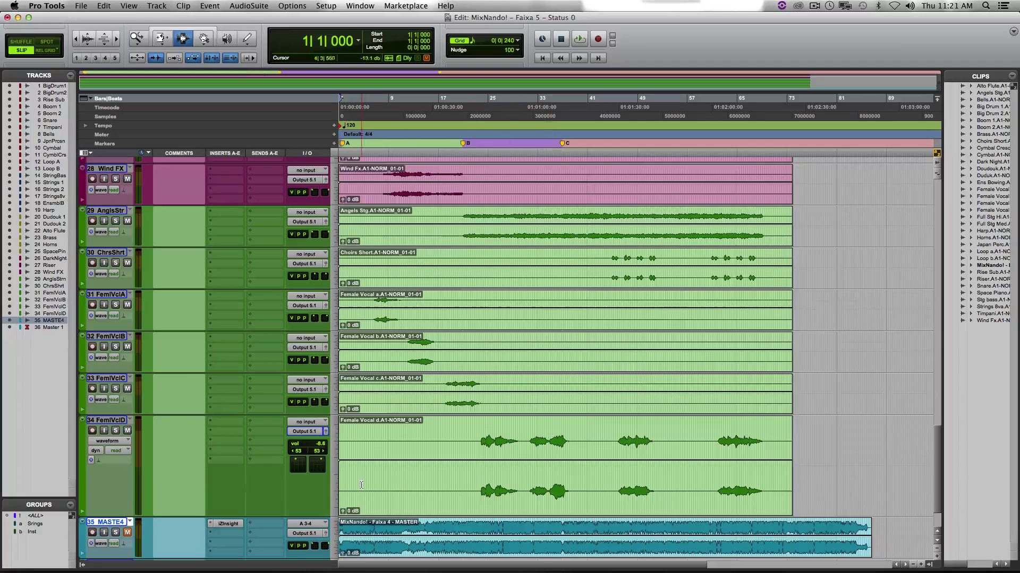
Reduce the Female Vocal D track to a medium height
{"action": "left_click_drag", "start_coordinate": [283, 516], "coordinate": [285, 467]}
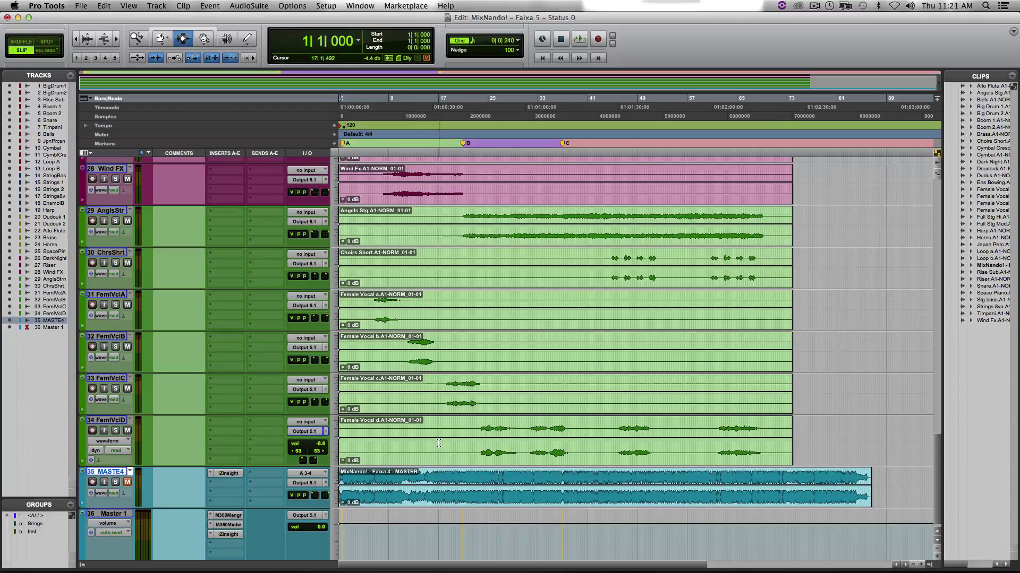
{"action": "scroll", "coordinate": [439, 442], "scroll_direction": "down", "scroll_amount": 1}
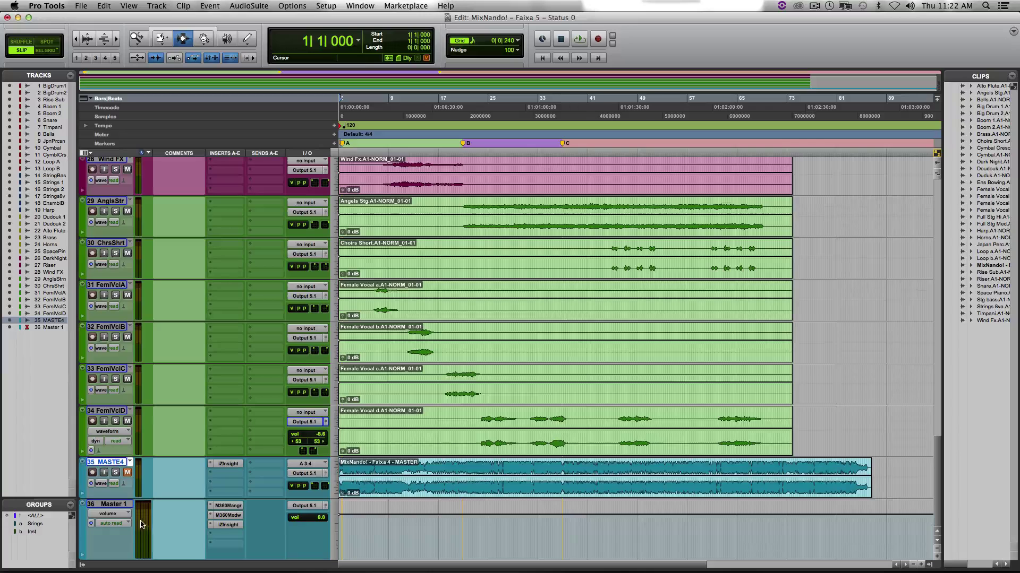
Inspect the mixdown format options in M360 Mixdown and the settings in M360 Manager on the Master 1 track
{"action": "left_click", "coordinate": [236, 515]}
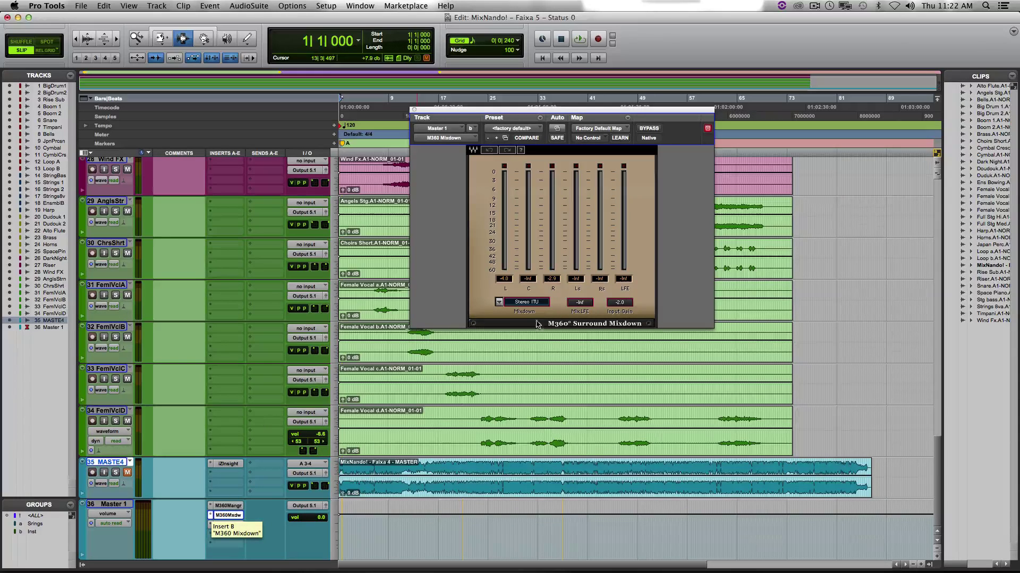
{"action": "left_click", "coordinate": [499, 303]}
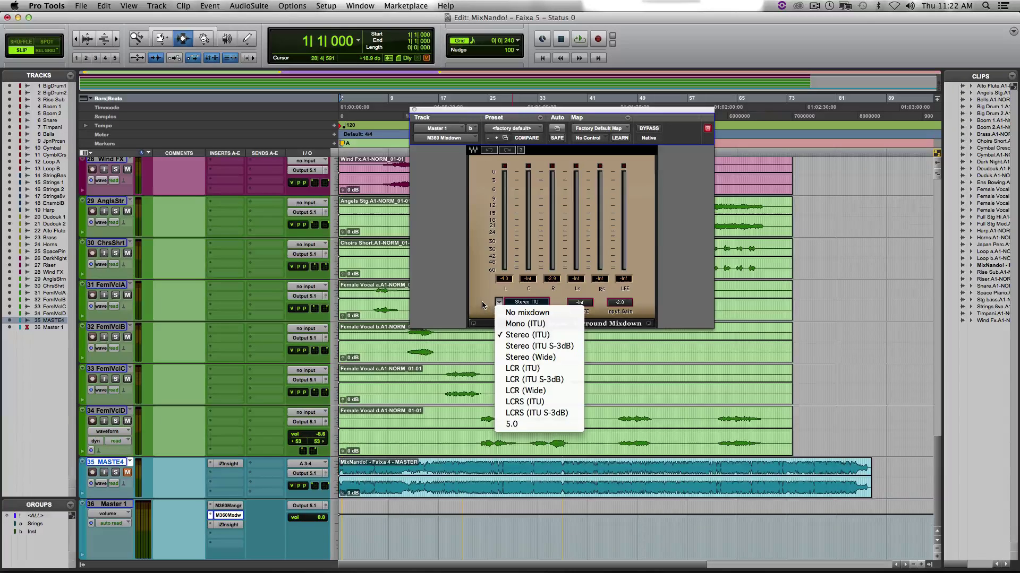
{"action": "left_click", "coordinate": [482, 300]}
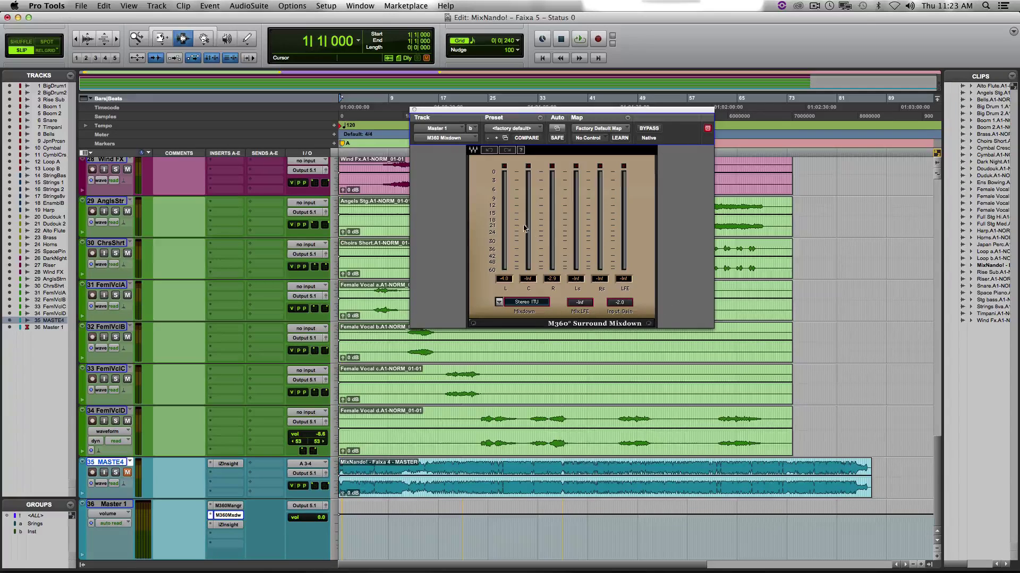
{"action": "left_click", "coordinate": [414, 110]}
{"action": "left_click", "coordinate": [226, 507]}
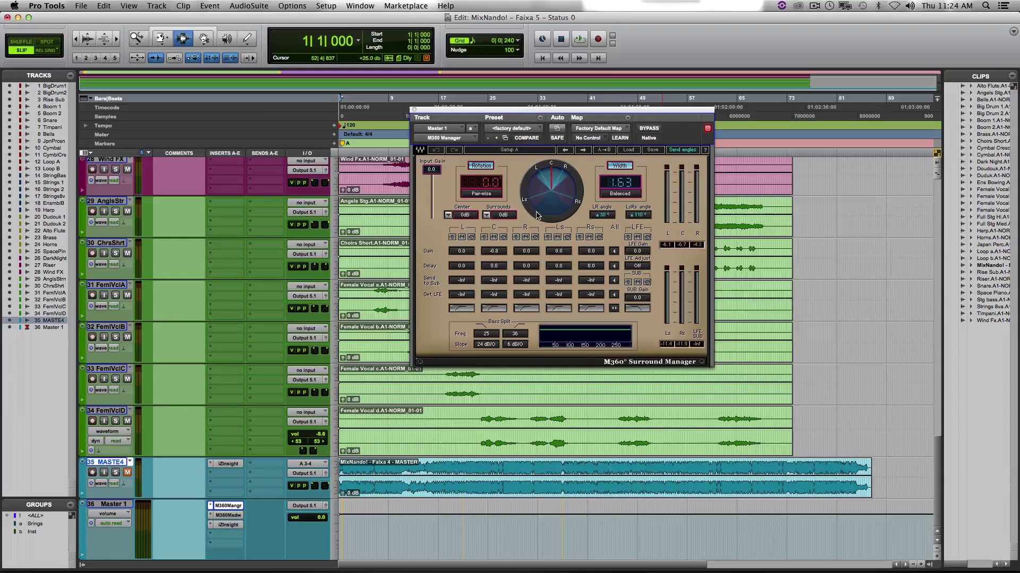
{"action": "left_click", "coordinate": [414, 110]}
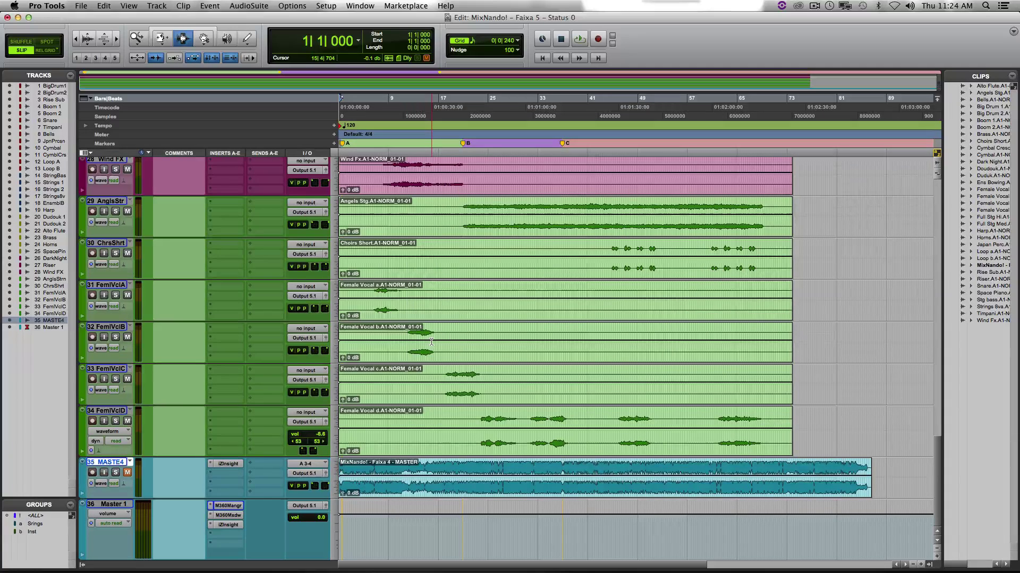
Review the track layout by instrument family, from the drums through strings, winds, effects and vocals to the master
{"action": "scroll", "coordinate": [390, 338], "scroll_direction": "up", "scroll_amount": 10}
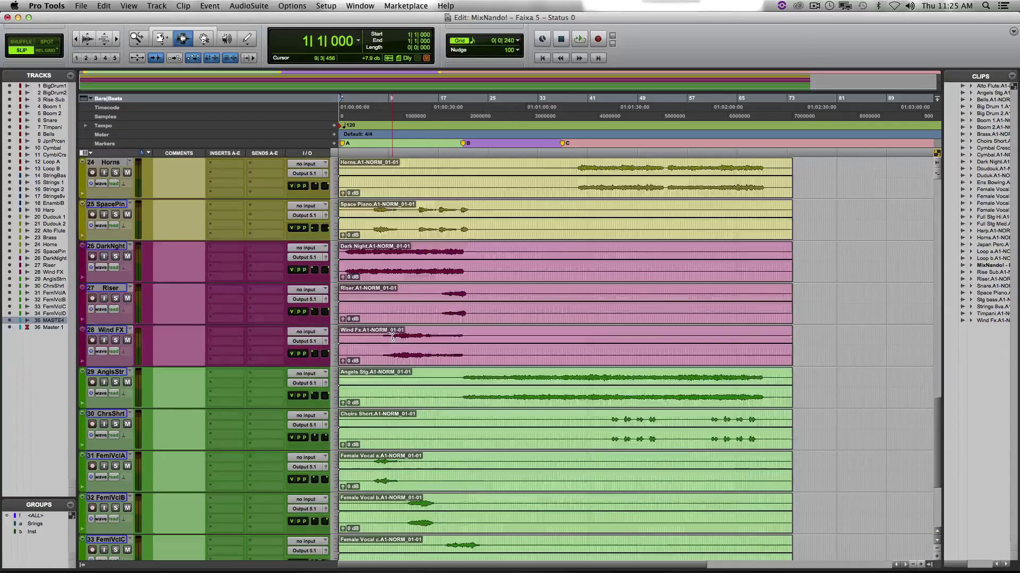
{"action": "scroll", "coordinate": [392, 337], "scroll_direction": "up", "scroll_amount": 15}
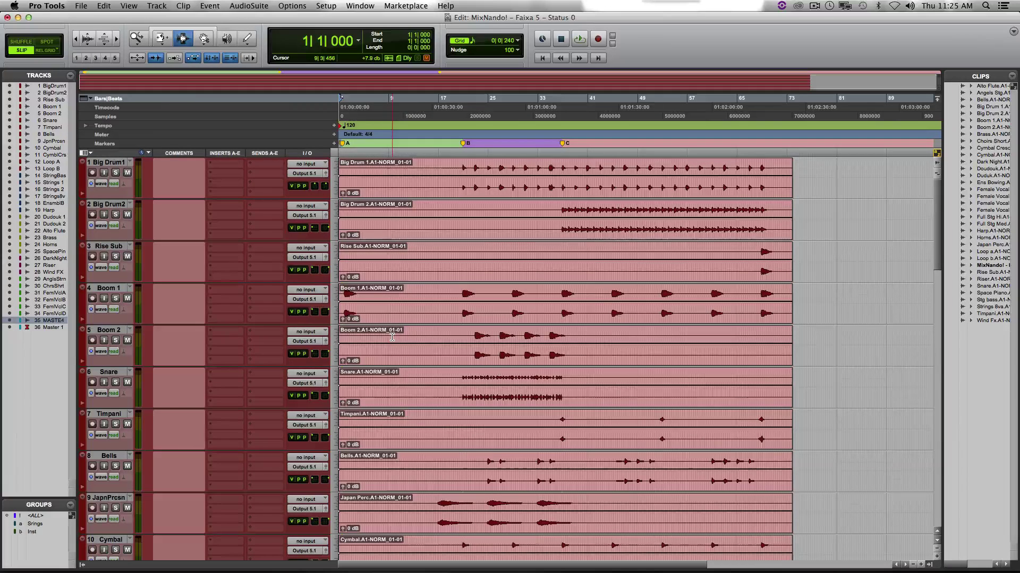
{"action": "scroll", "coordinate": [371, 351], "scroll_direction": "down", "scroll_amount": 6}
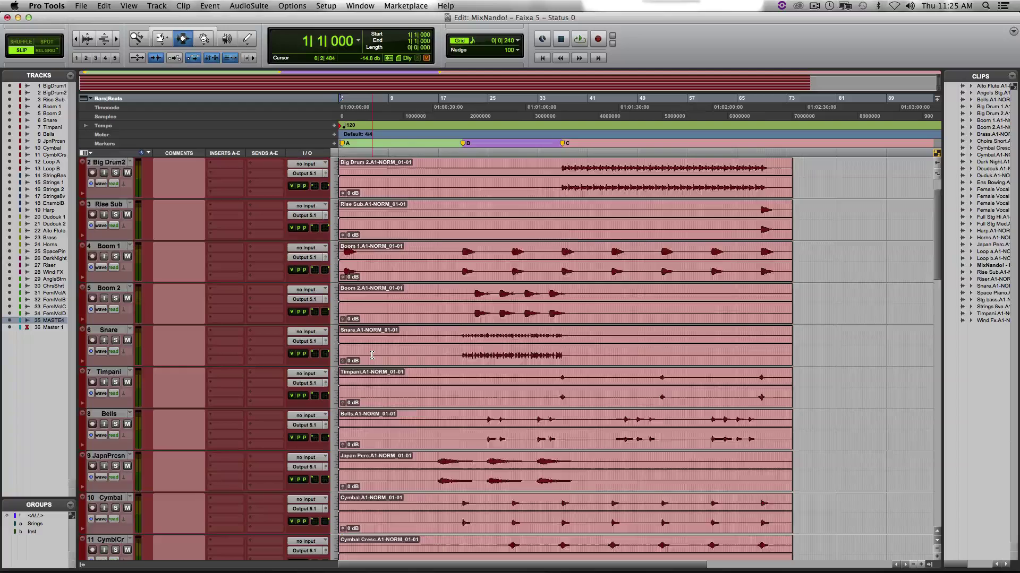
{"action": "scroll", "coordinate": [371, 355], "scroll_direction": "down", "scroll_amount": 5}
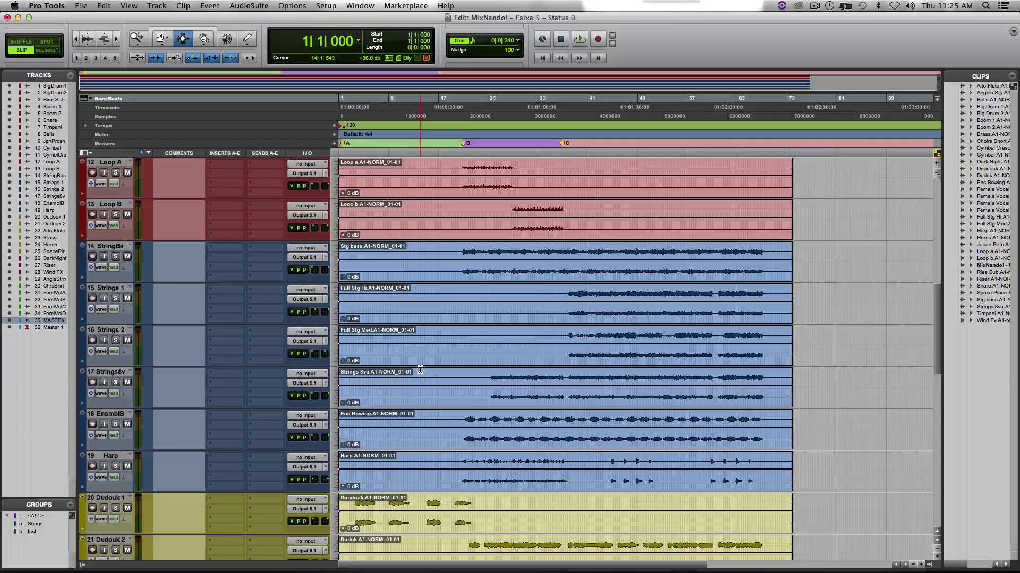
{"action": "scroll", "coordinate": [420, 370], "scroll_direction": "down", "scroll_amount": 8}
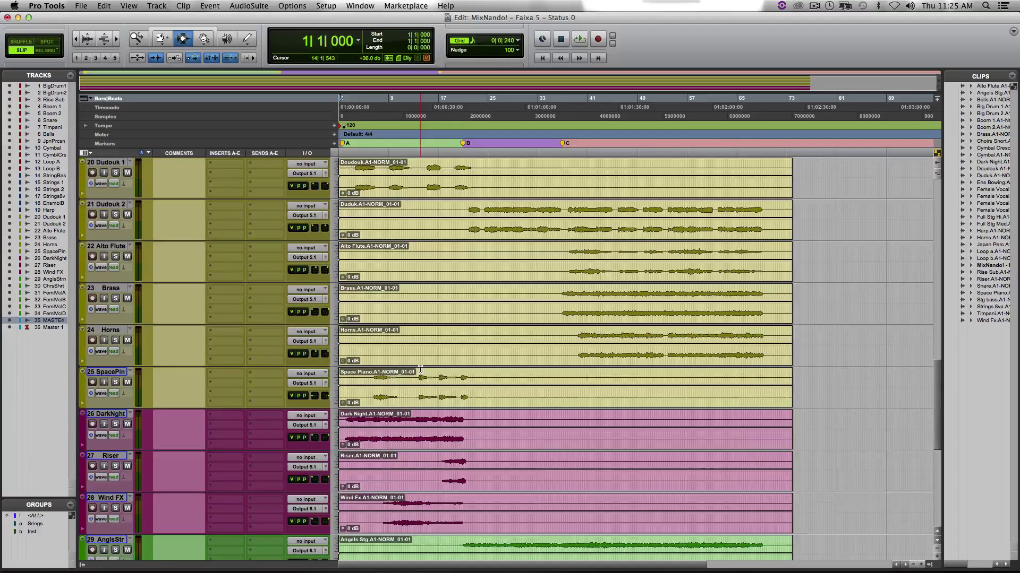
{"action": "scroll", "coordinate": [420, 370], "scroll_direction": "down", "scroll_amount": 6}
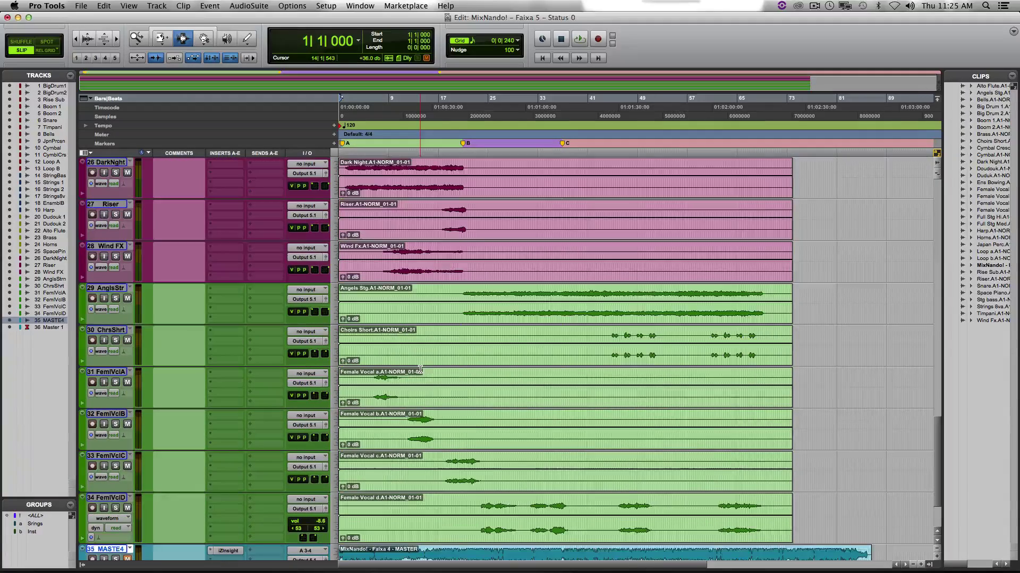
{"action": "scroll", "coordinate": [420, 370], "scroll_direction": "down", "scroll_amount": 2}
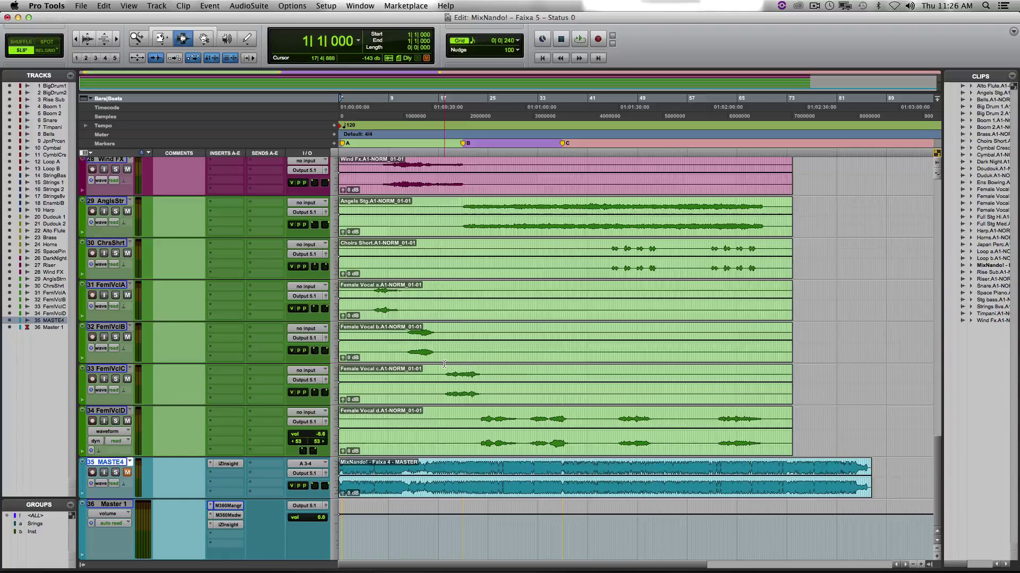
Select about bars 19–25 on the two Big Drum tracks, and about bars 17–25 across Rise Sub, Boom 1 and Boom 2
{"action": "scroll", "coordinate": [403, 245], "scroll_direction": "up", "scroll_amount": 15}
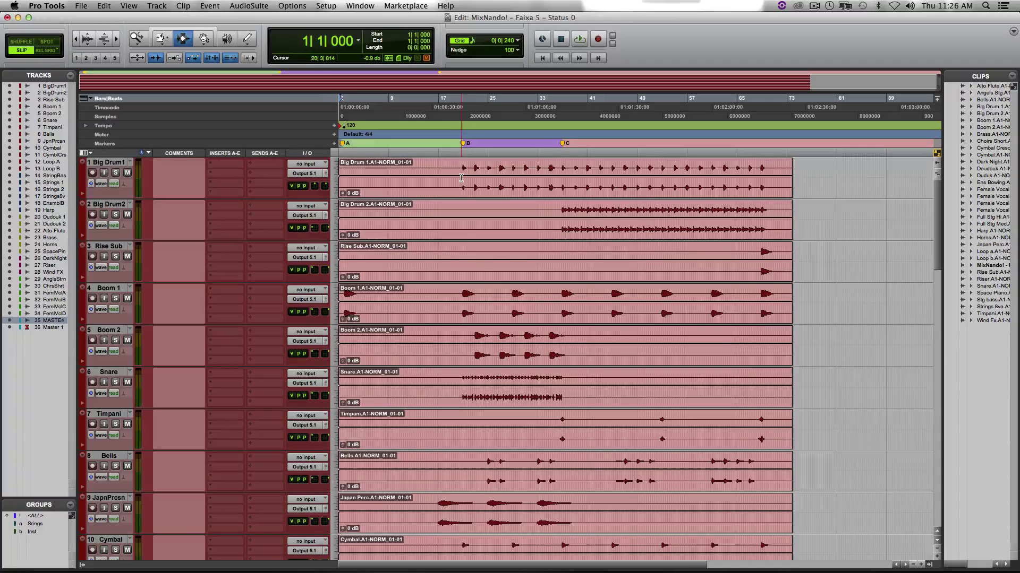
{"action": "left_click_drag", "start_coordinate": [454, 175], "coordinate": [502, 227]}
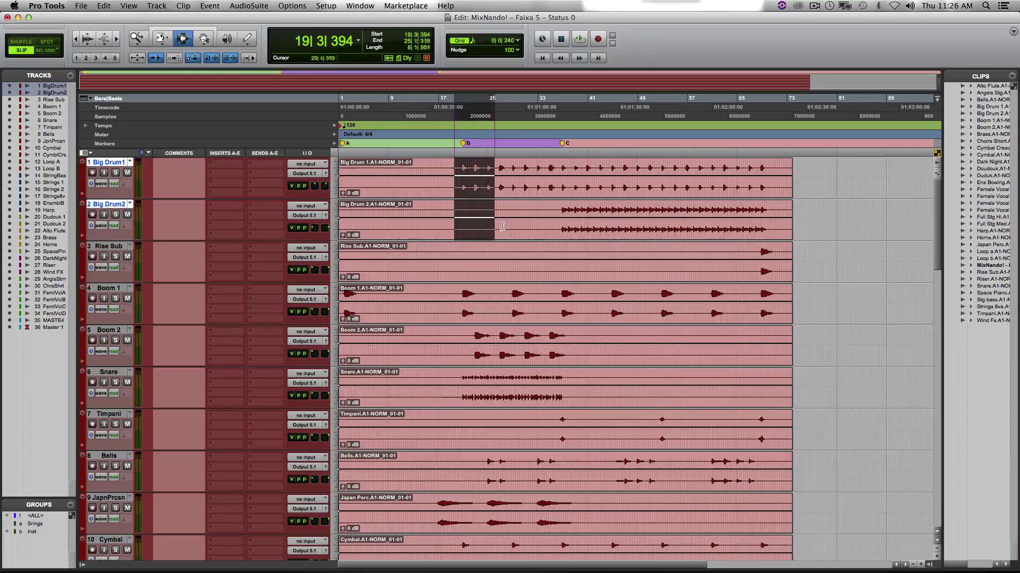
{"action": "left_click_drag", "start_coordinate": [443, 251], "coordinate": [487, 306]}
{"action": "left_click_drag", "start_coordinate": [485, 350], "coordinate": [489, 353]}
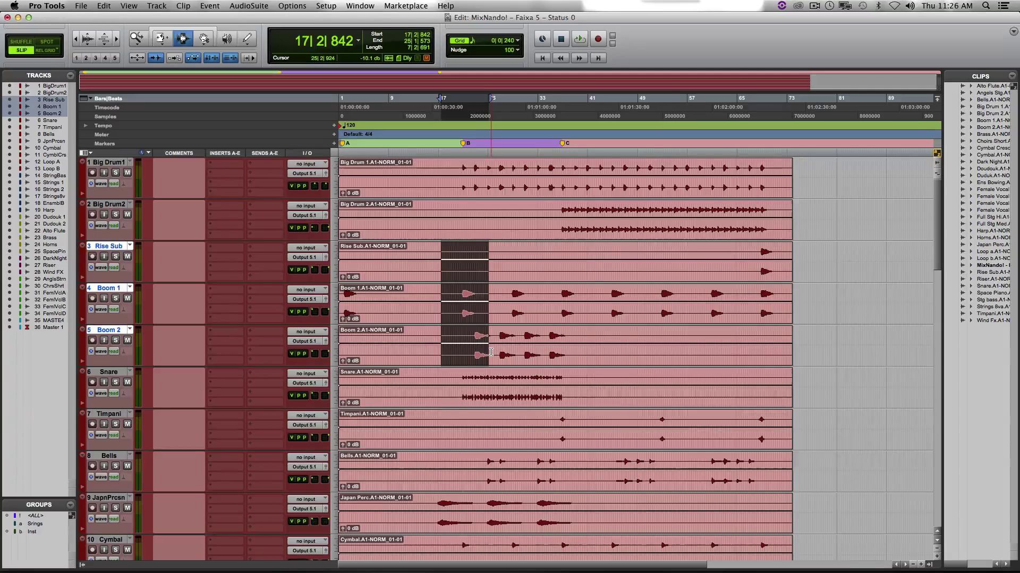
Examine the percussion entries, placing the edit cursor at about bar 20 on Snare, bar 22 on Bells and bar 17 on Japanese Percussion
{"action": "scroll", "coordinate": [489, 319], "scroll_direction": "down", "scroll_amount": 1}
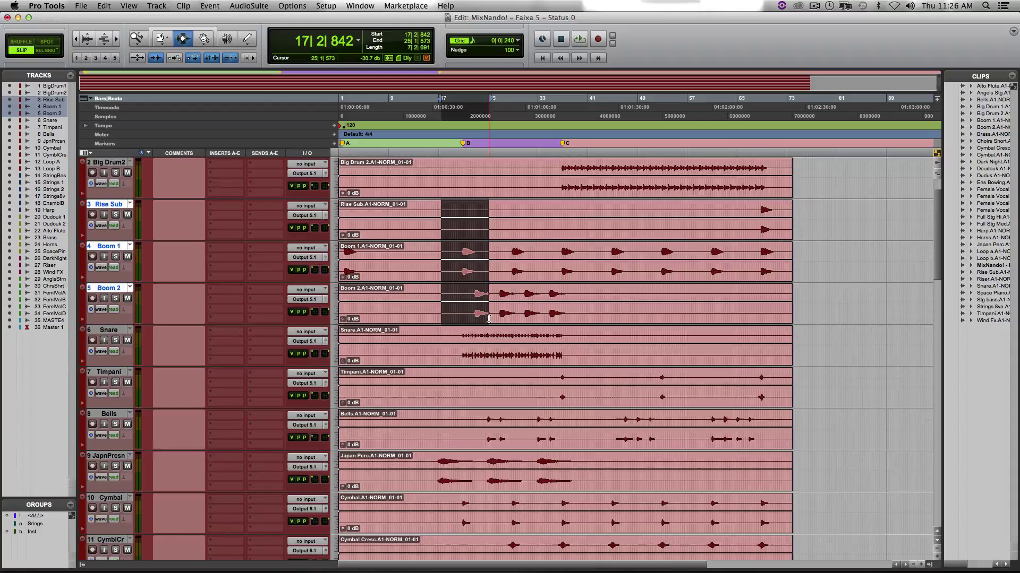
{"action": "left_click", "coordinate": [459, 341]}
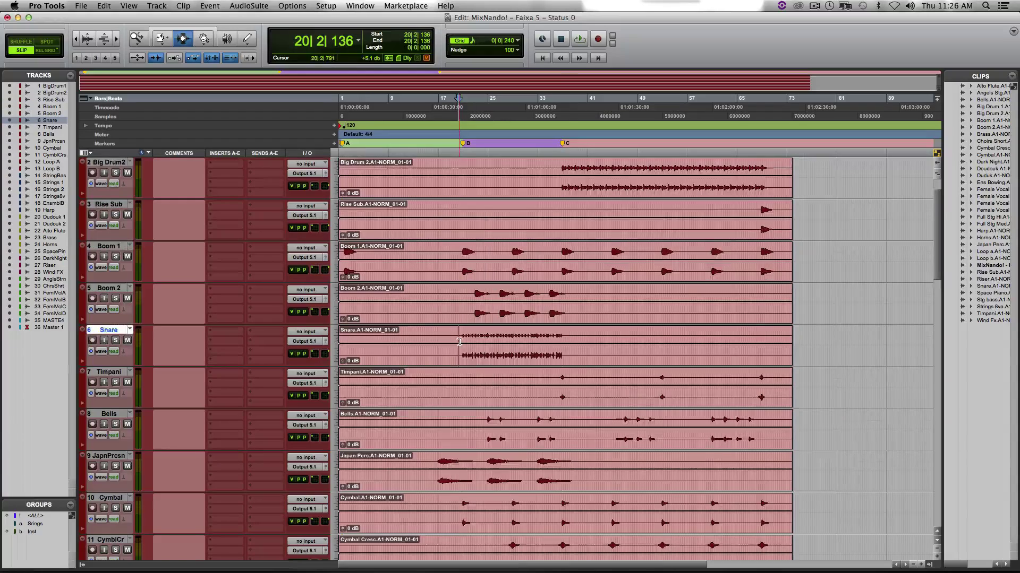
{"action": "scroll", "coordinate": [459, 342], "scroll_direction": "down", "scroll_amount": 2}
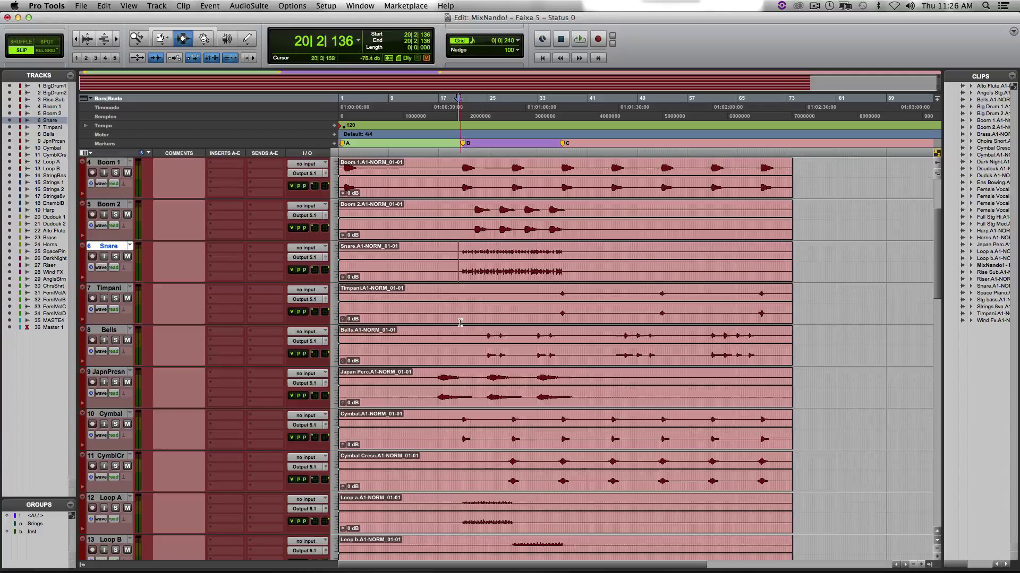
{"action": "left_click", "coordinate": [469, 340]}
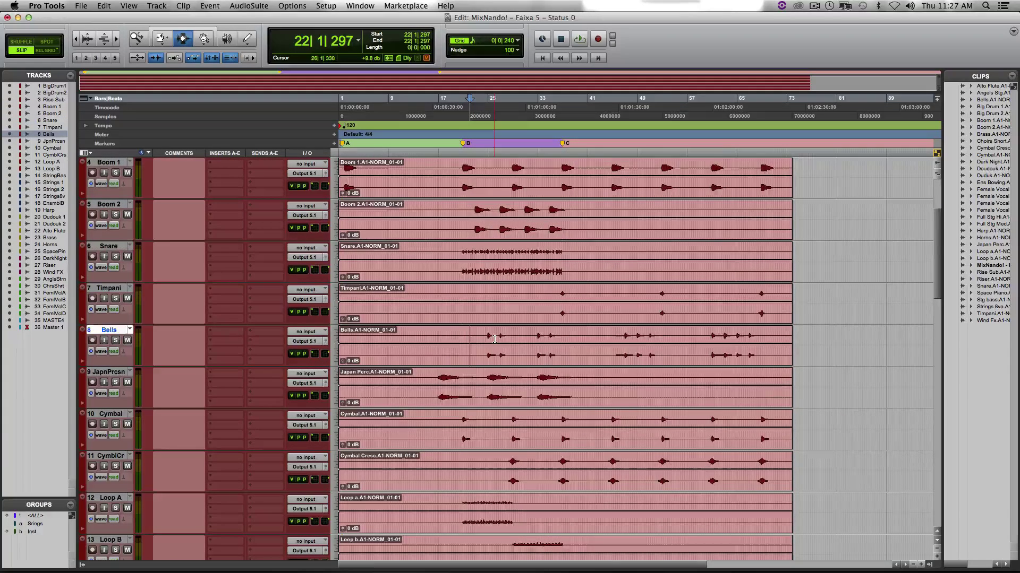
{"action": "scroll", "coordinate": [494, 339], "scroll_direction": "down", "scroll_amount": 2}
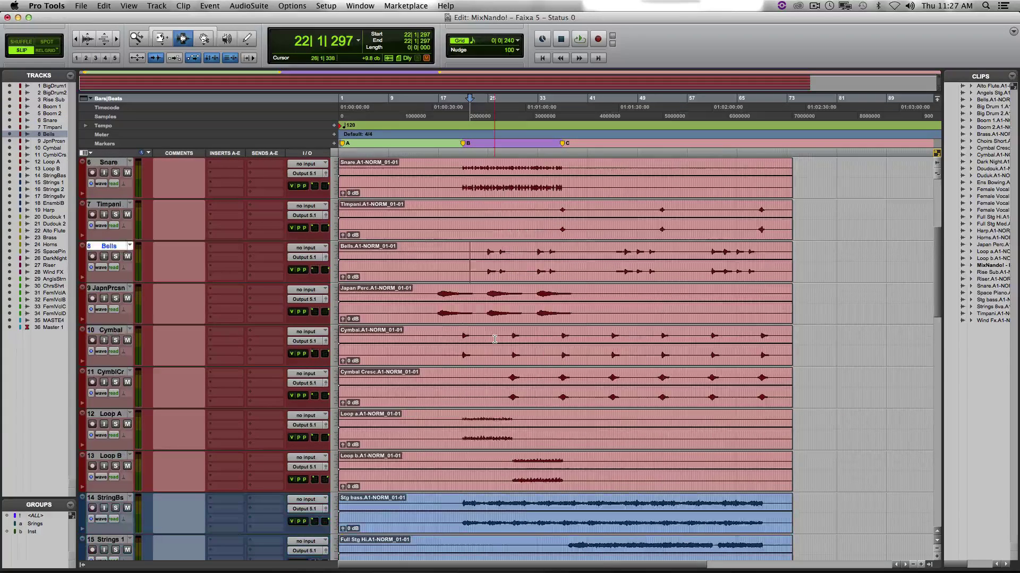
{"action": "left_click", "coordinate": [443, 302]}
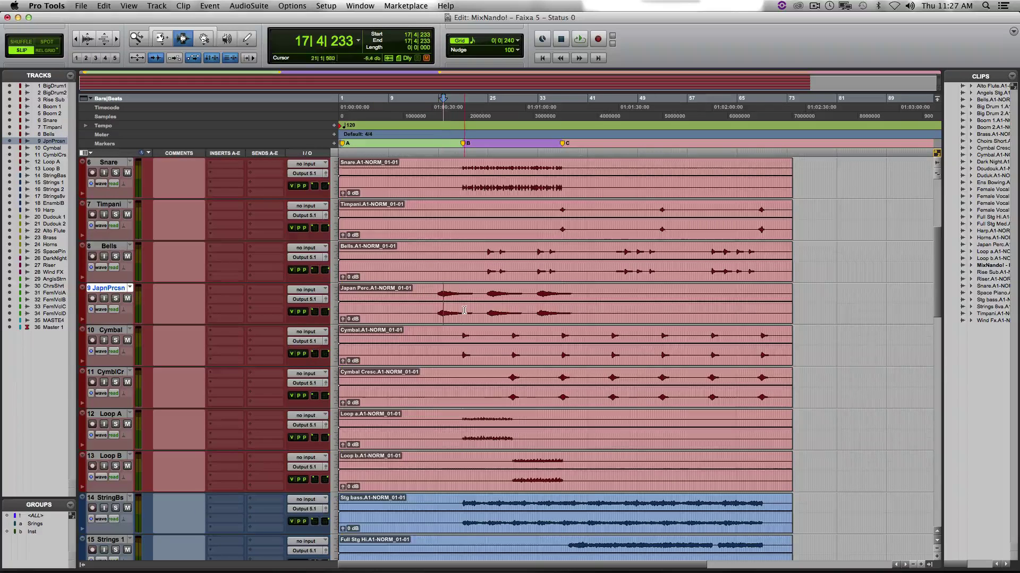
Examine the cymbal, loop and string tracks, placing the edit cursor at about bar 21 on the Harp track
{"action": "scroll", "coordinate": [440, 345], "scroll_direction": "down", "scroll_amount": 2}
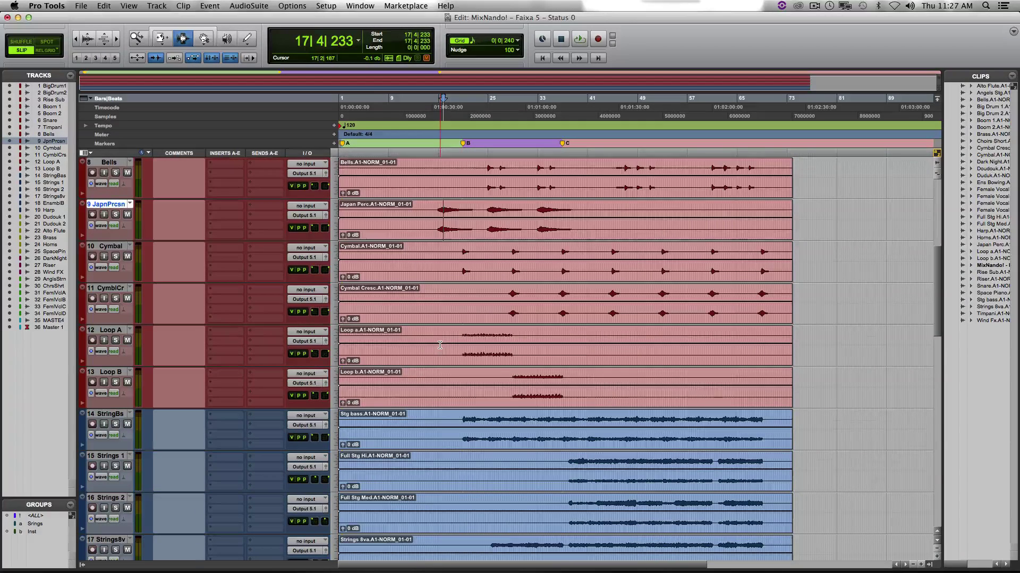
{"action": "scroll", "coordinate": [444, 342], "scroll_direction": "down", "scroll_amount": 2}
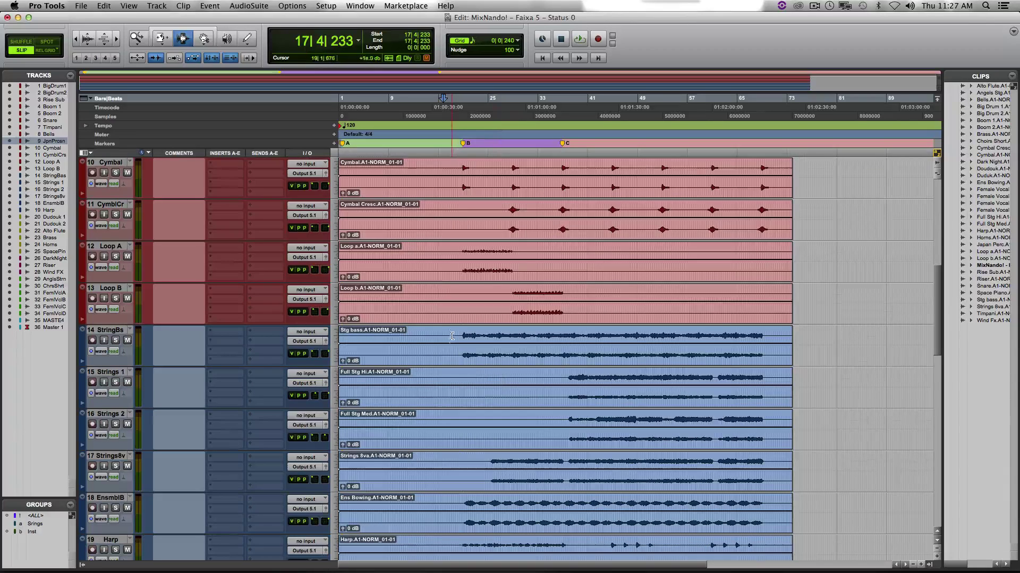
{"action": "scroll", "coordinate": [452, 336], "scroll_direction": "down", "scroll_amount": 2}
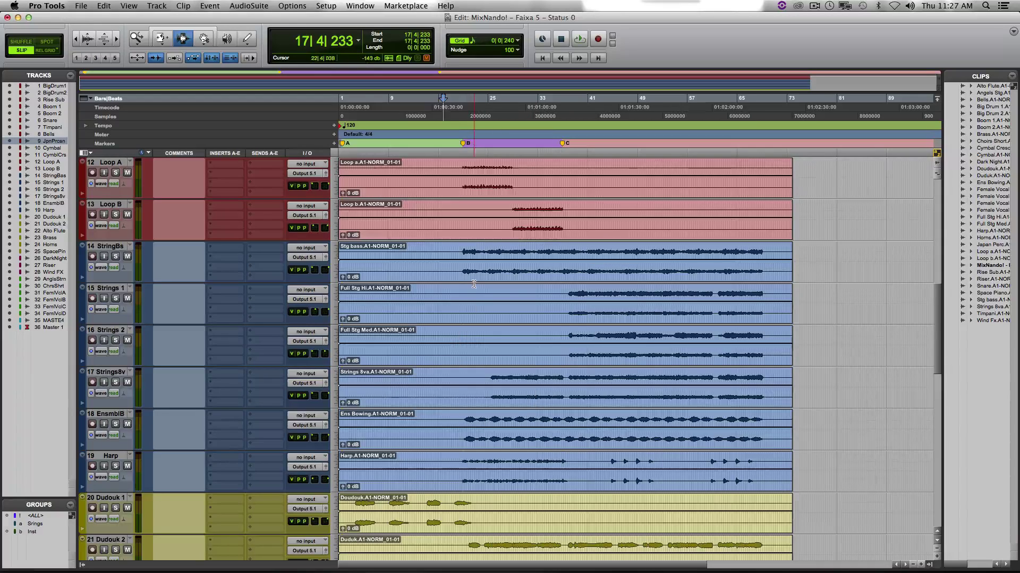
{"action": "scroll", "coordinate": [472, 322], "scroll_direction": "down", "scroll_amount": 3}
{"action": "left_click", "coordinate": [465, 361]}
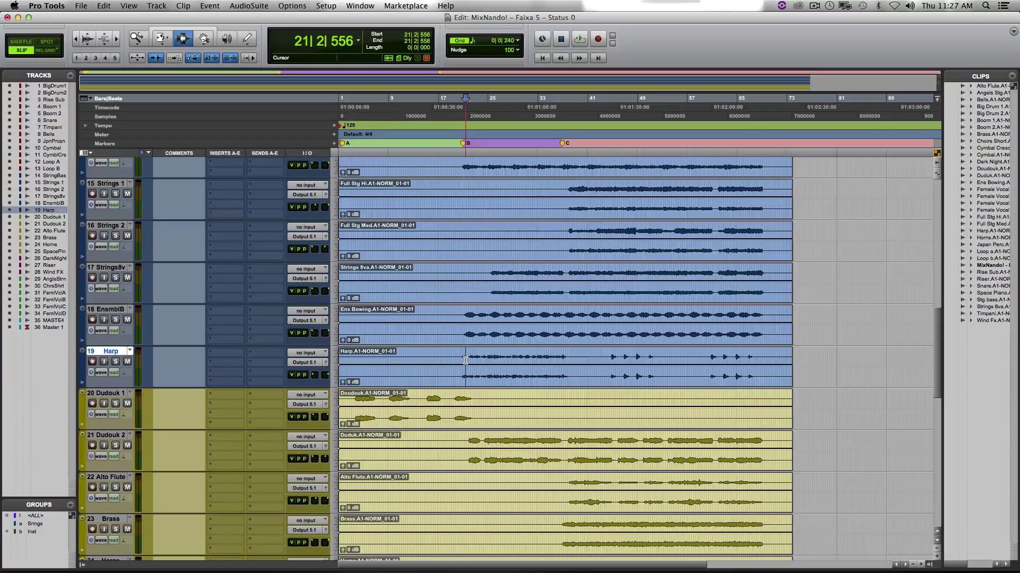
Review the wind, brass and Space Piano tracks, and select about bars 6–21 across Dark Night, Riser and Wind FX
{"action": "scroll", "coordinate": [465, 361], "scroll_direction": "down", "scroll_amount": 3}
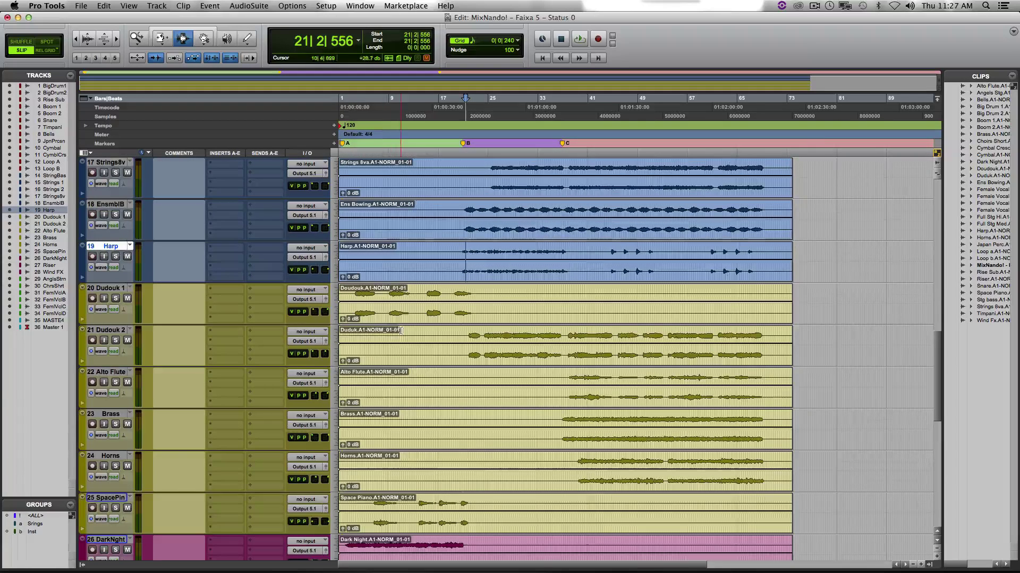
{"action": "scroll", "coordinate": [403, 313], "scroll_direction": "down", "scroll_amount": 2}
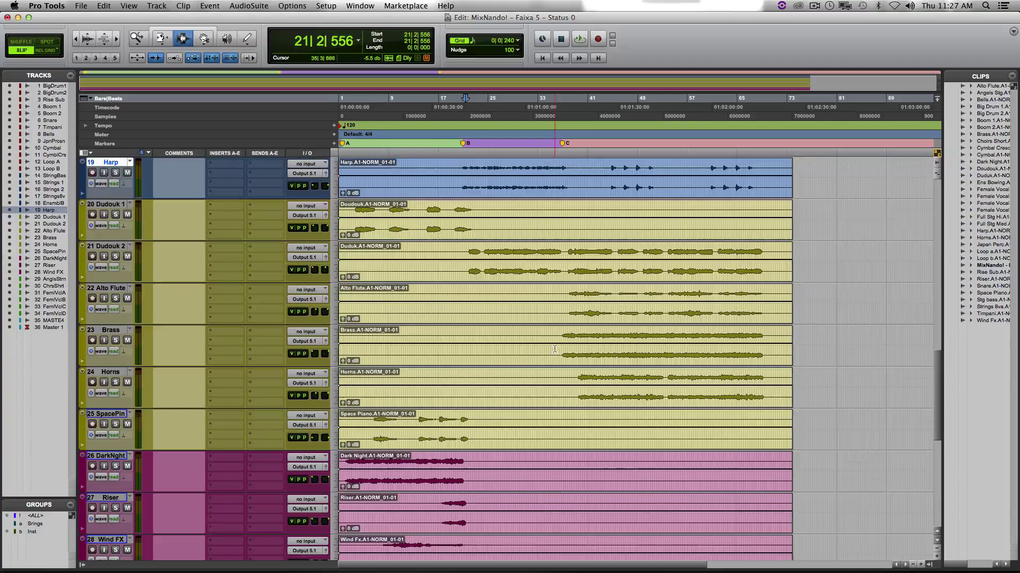
{"action": "scroll", "coordinate": [545, 354], "scroll_direction": "down", "scroll_amount": 2}
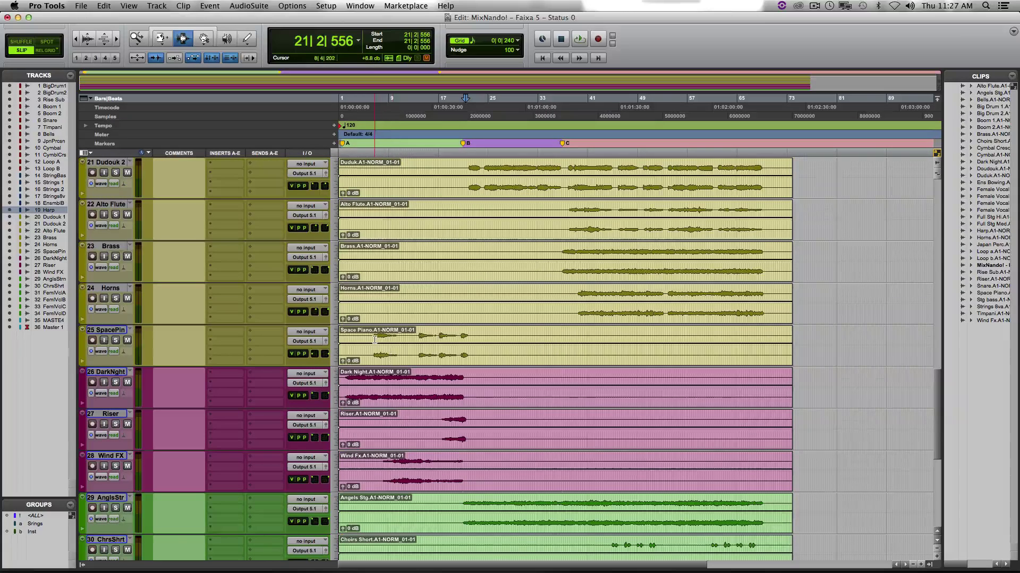
{"action": "scroll", "coordinate": [374, 341], "scroll_direction": "down", "scroll_amount": 2}
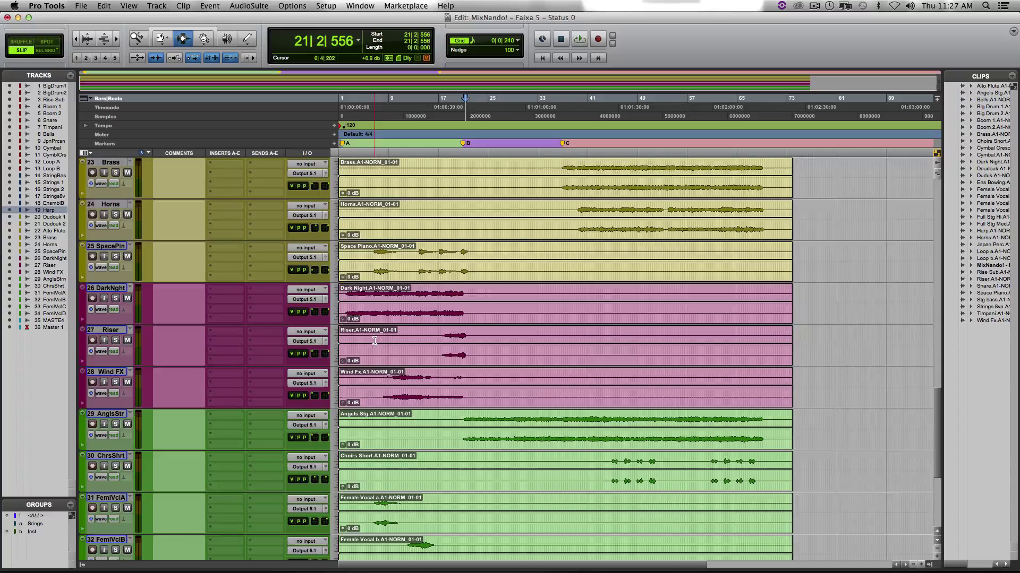
{"action": "left_click_drag", "start_coordinate": [371, 314], "coordinate": [465, 396]}
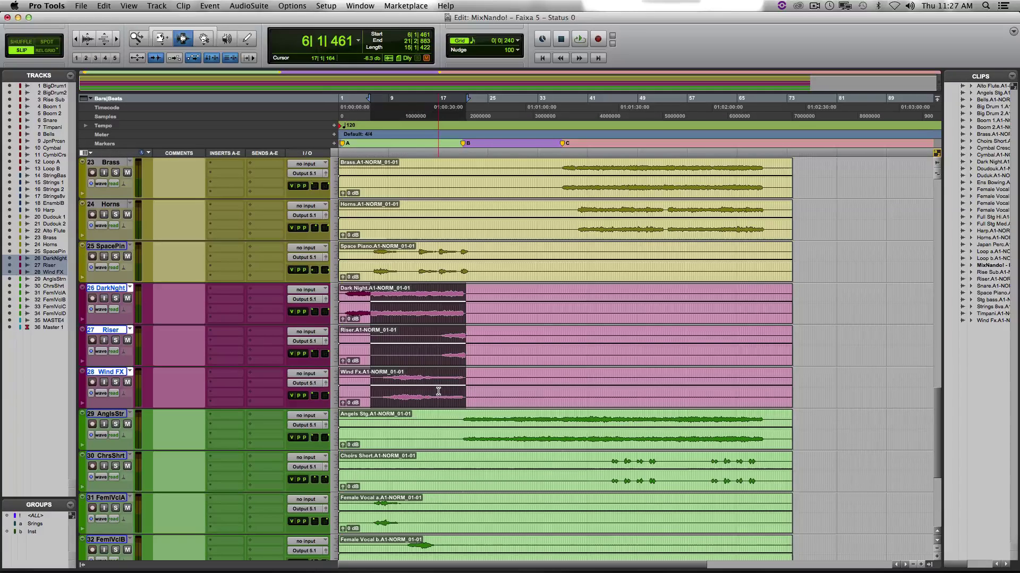
Examine the choir and female vocal entries, marking a short span on Female Vocal C and about bar 20 on Angels Strings
{"action": "scroll", "coordinate": [439, 382], "scroll_direction": "down", "scroll_amount": 2}
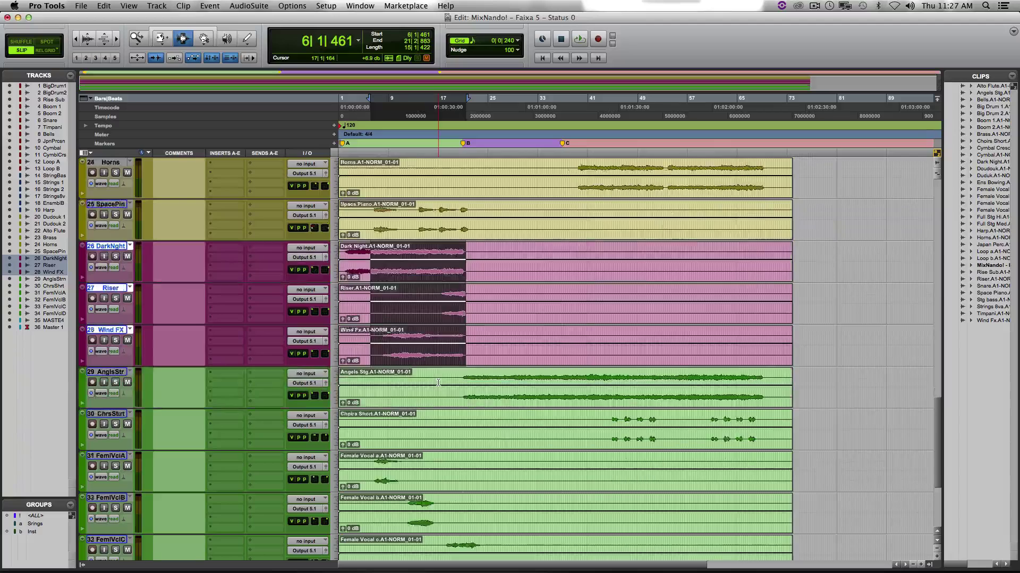
{"action": "scroll", "coordinate": [439, 383], "scroll_direction": "down", "scroll_amount": 2}
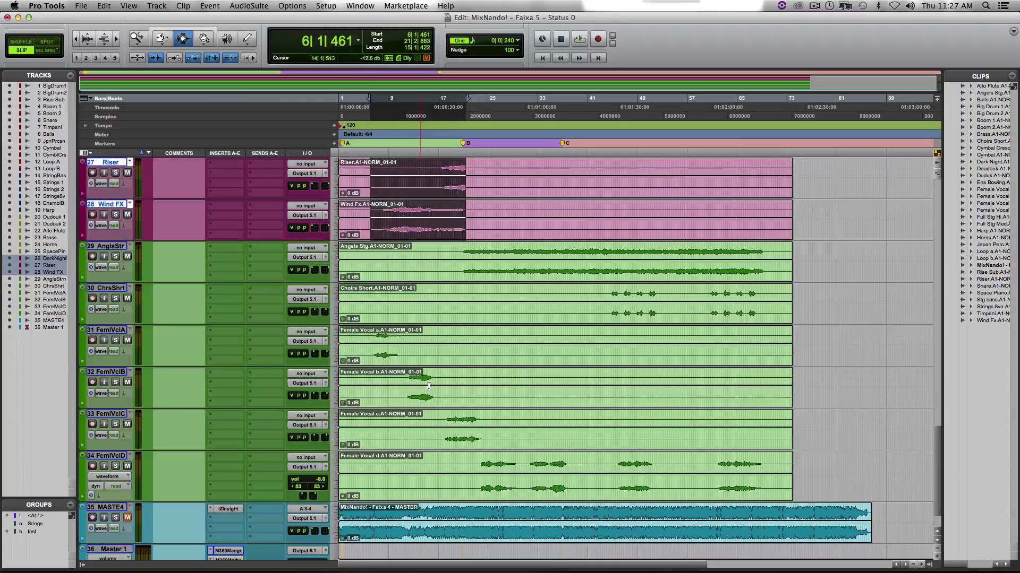
{"action": "left_click_drag", "start_coordinate": [446, 430], "coordinate": [451, 430]}
{"action": "left_click", "coordinate": [461, 259]}
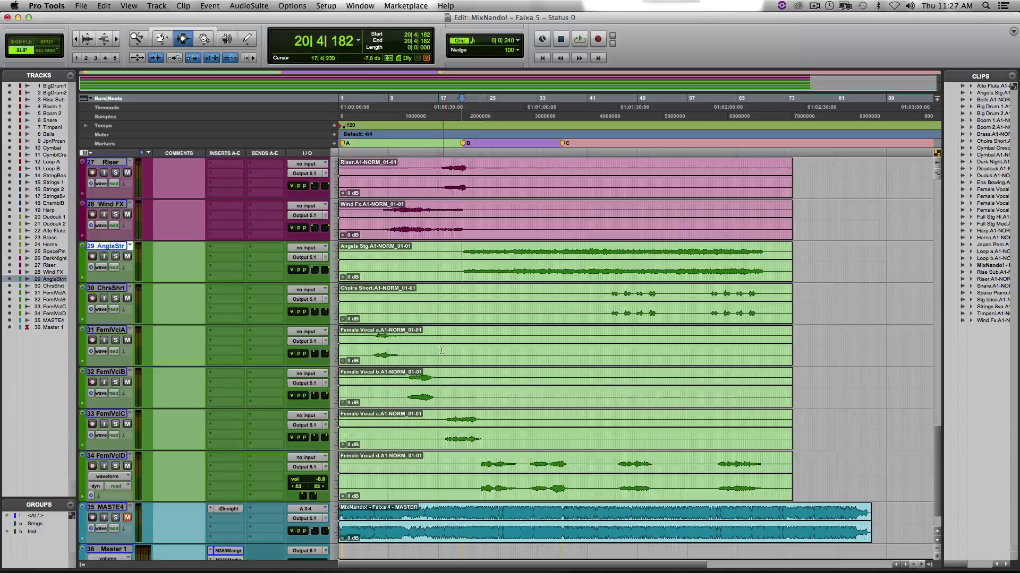
Place the edit cursor on the Female Vocal D track and play the session from bar 1
{"action": "scroll", "coordinate": [441, 350], "scroll_direction": "down", "scroll_amount": 1}
{"action": "left_click", "coordinate": [374, 414]}
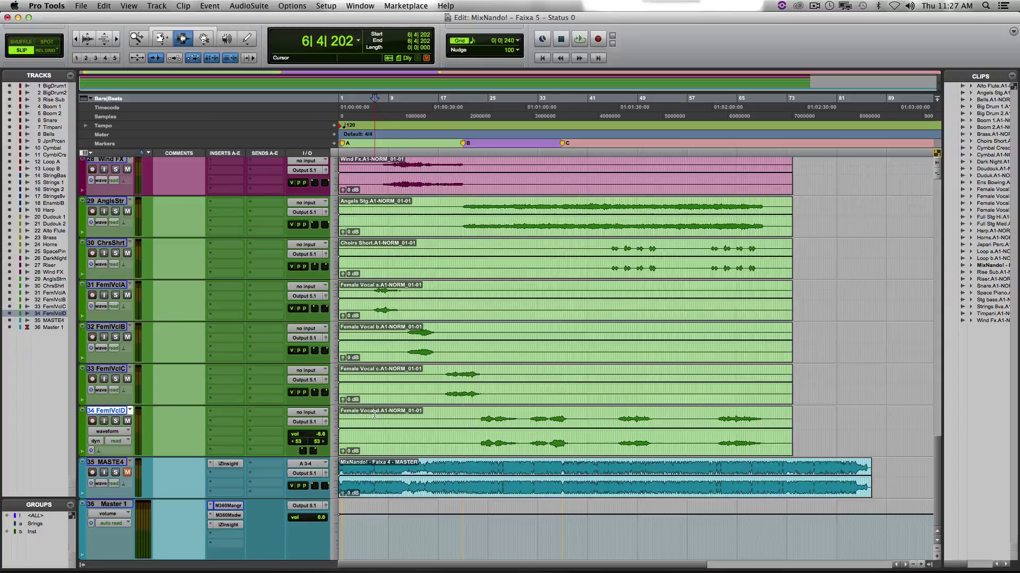
{"action": "key", "text": "Return"}
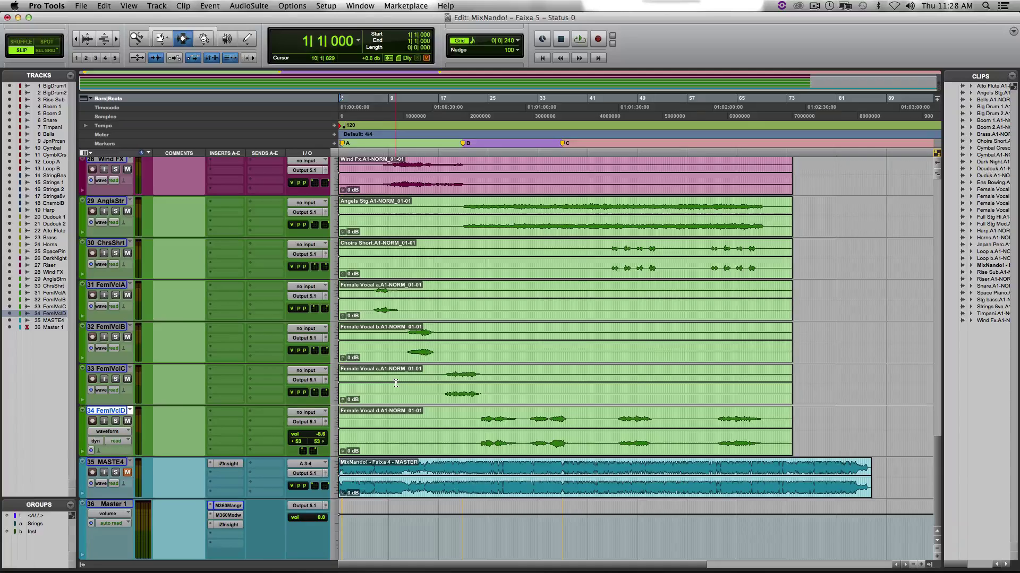
{"action": "key", "text": "space"}
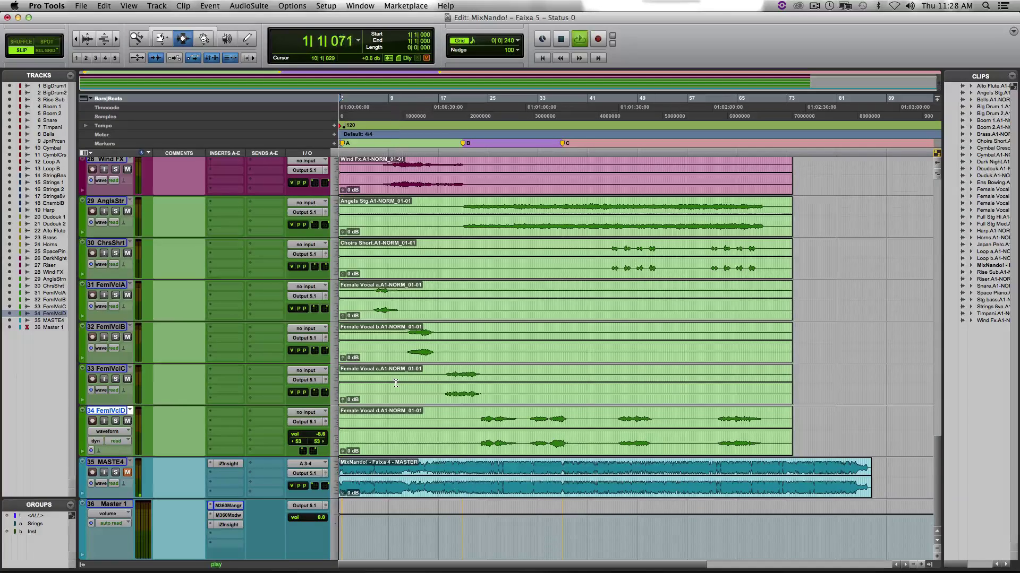